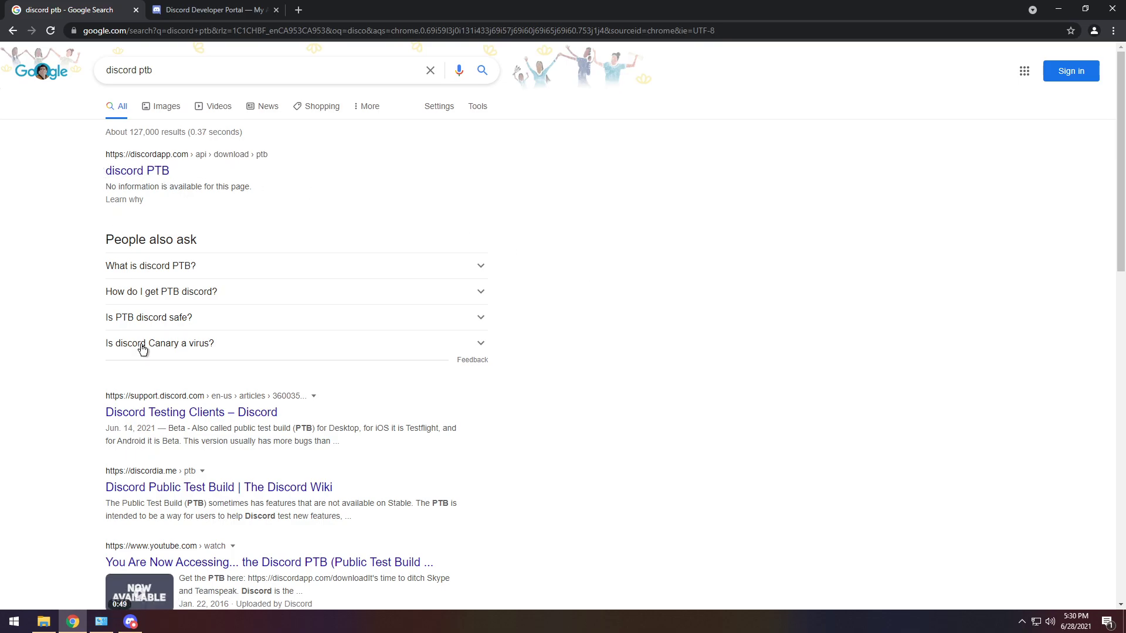
Create a new application named askjhdjkasd in the Discord Developer Portal
left_click(225, 7)
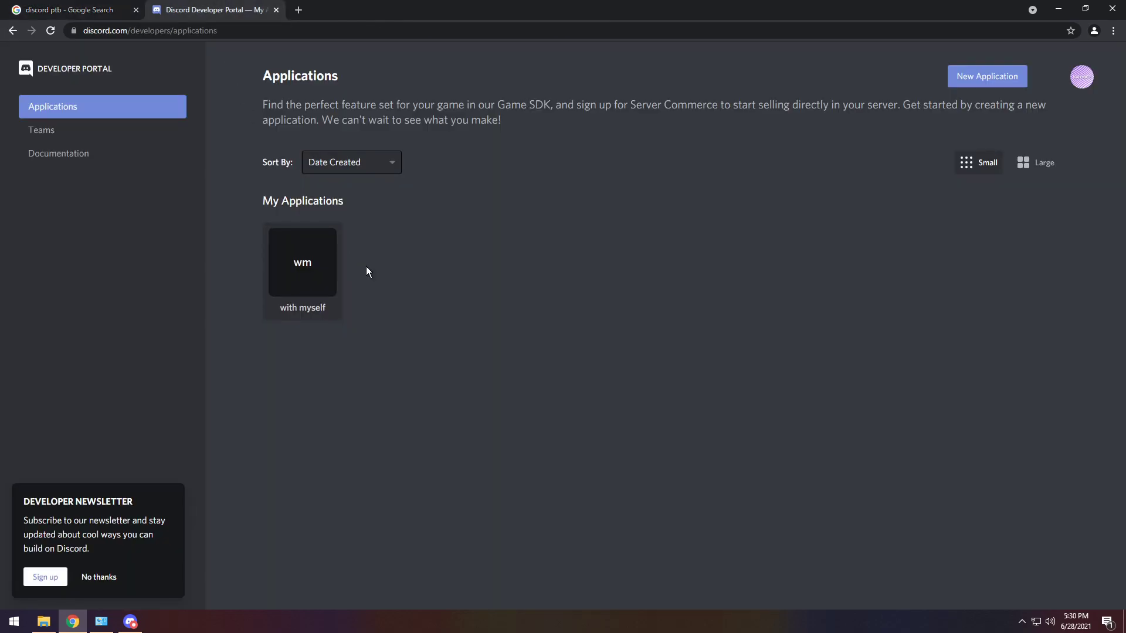
left_click(1000, 78)
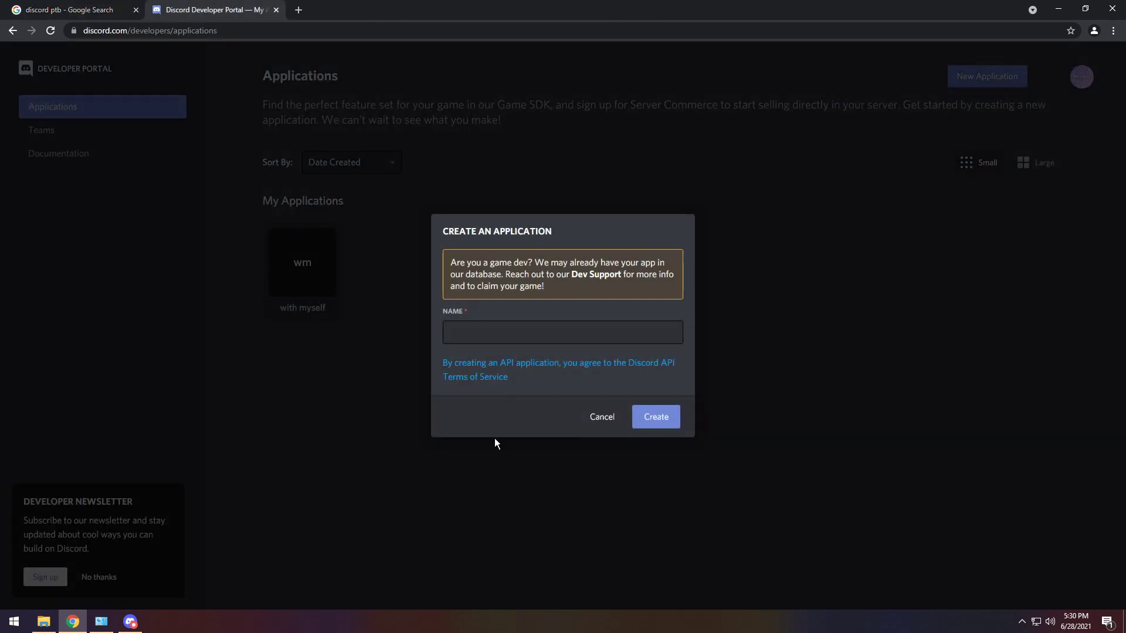
type("witchbot")
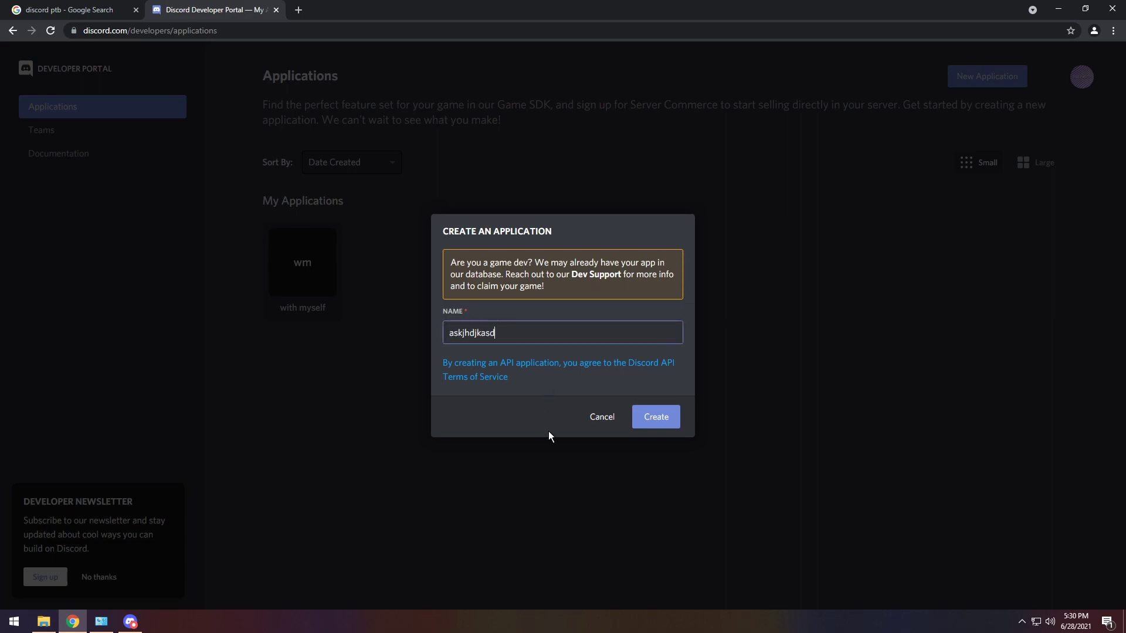
left_click(657, 418)
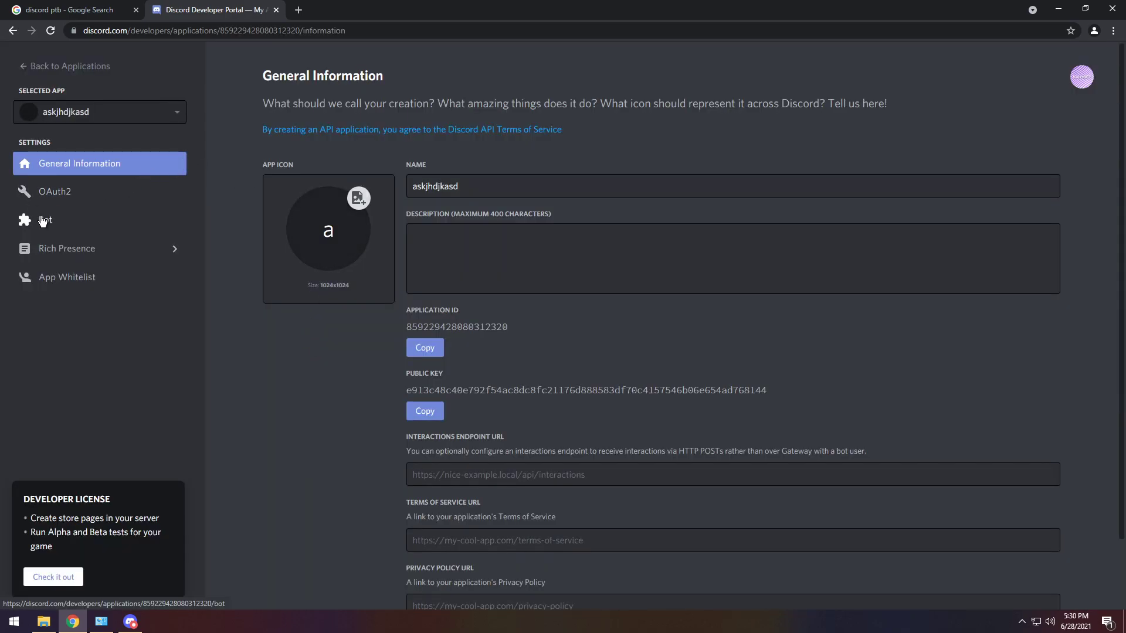
Add a bot user to the new application and confirm the irrevocable action
left_click(150, 217)
left_click(1033, 196)
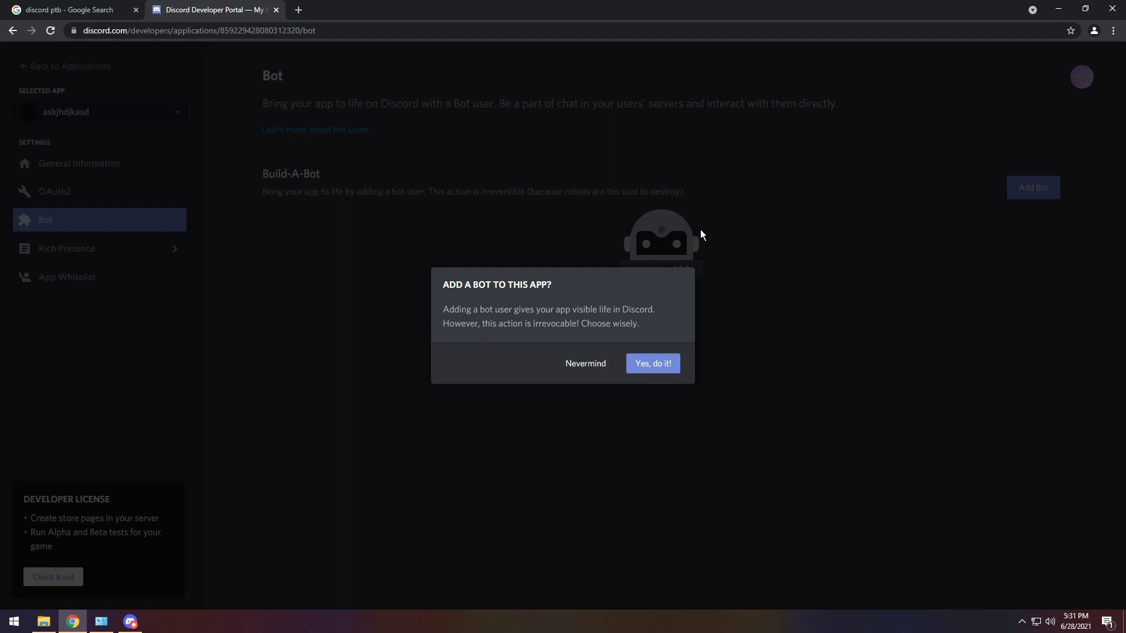
left_click(663, 368)
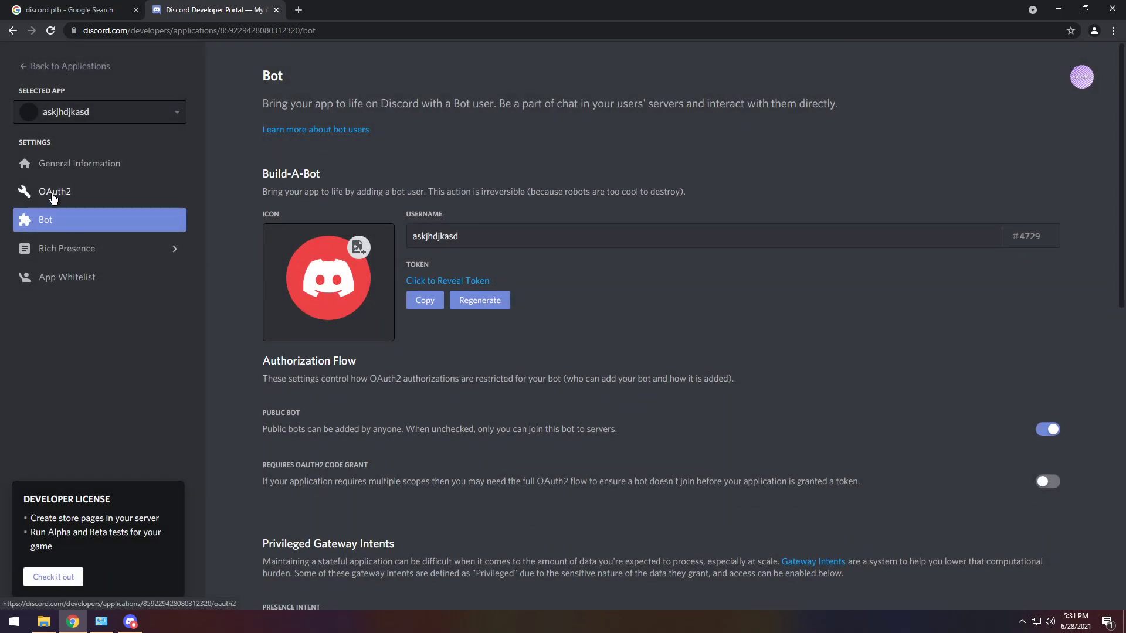
Select the bot scope in the application's OAuth2 URL generator and copy the generated authorization URL
left_click(53, 194)
scroll(733, 347, "down", 2)
left_click(543, 435)
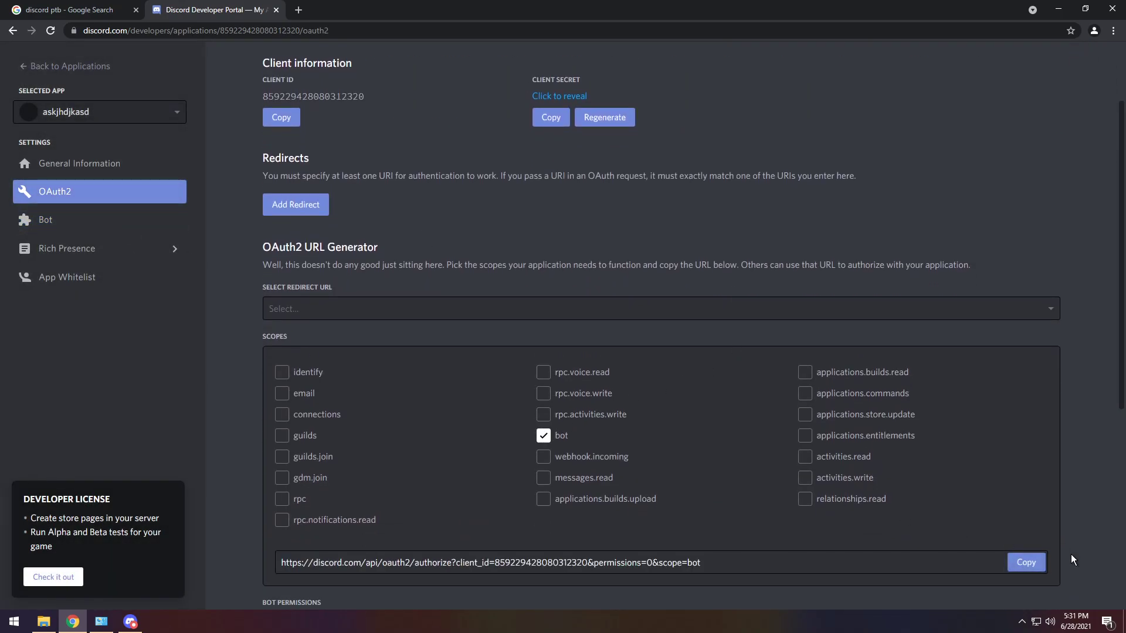
left_click(1026, 563)
left_click(130, 623)
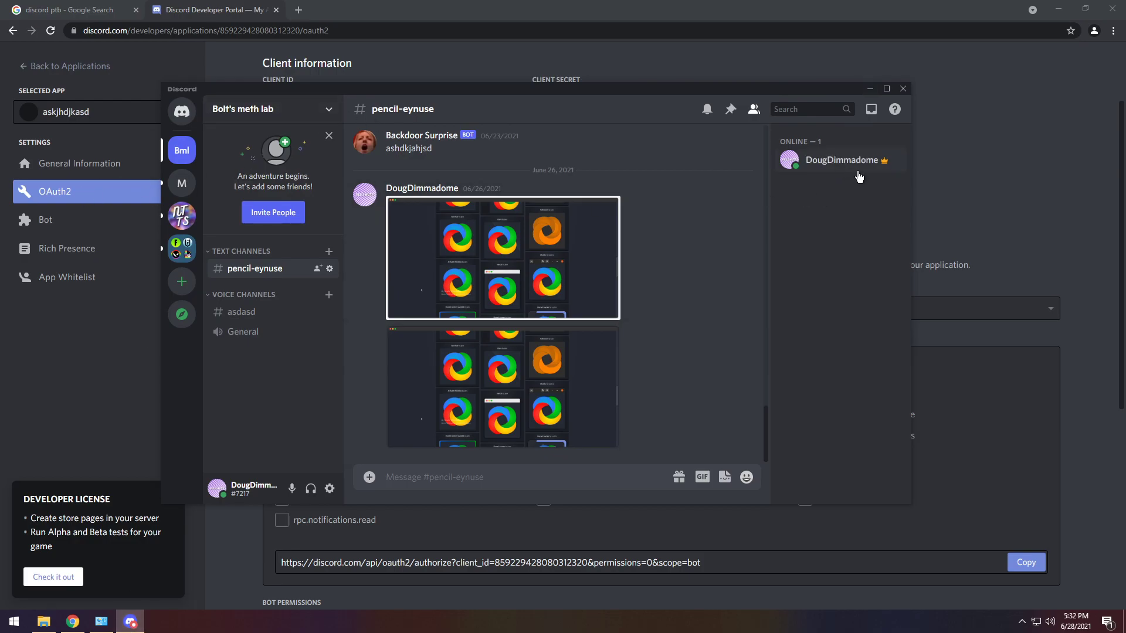
left_click(1050, 218)
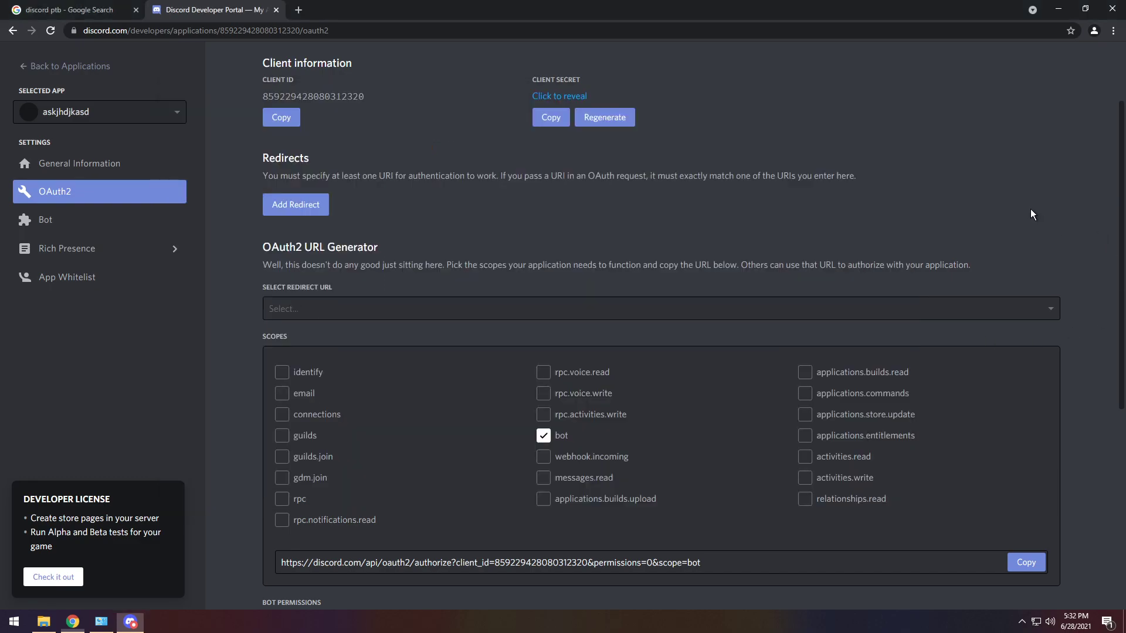
left_click(1025, 564)
Open the copied authorization URL in the browser and authorize the bot for the Bolt's meth lab server, completing the human check
left_click(298, 10)
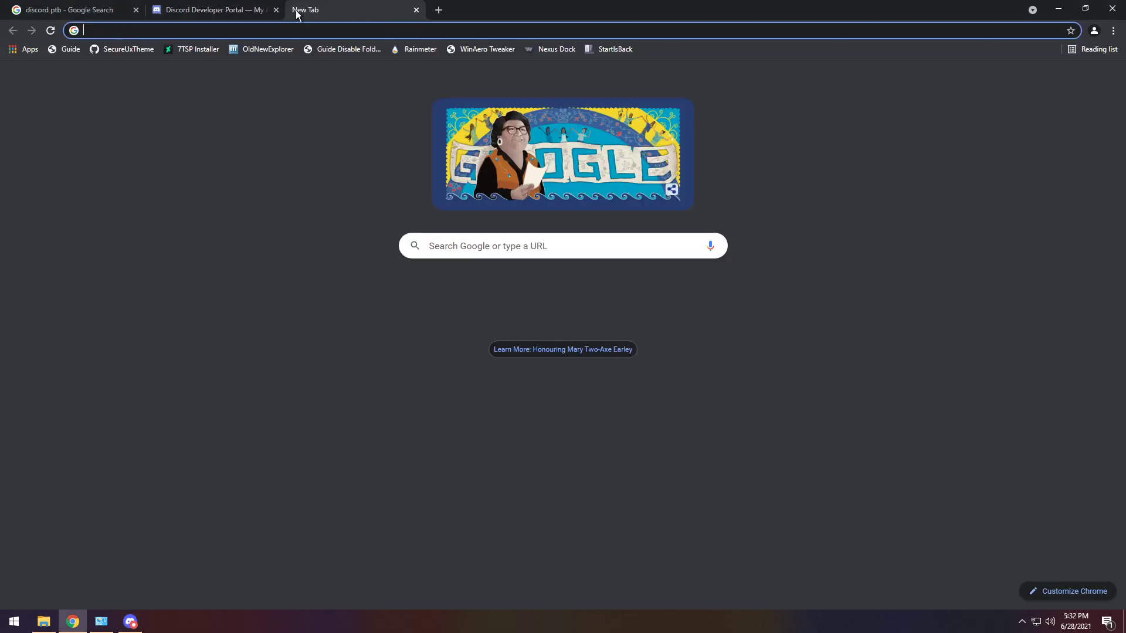
key("ctrl+v")
key("Return")
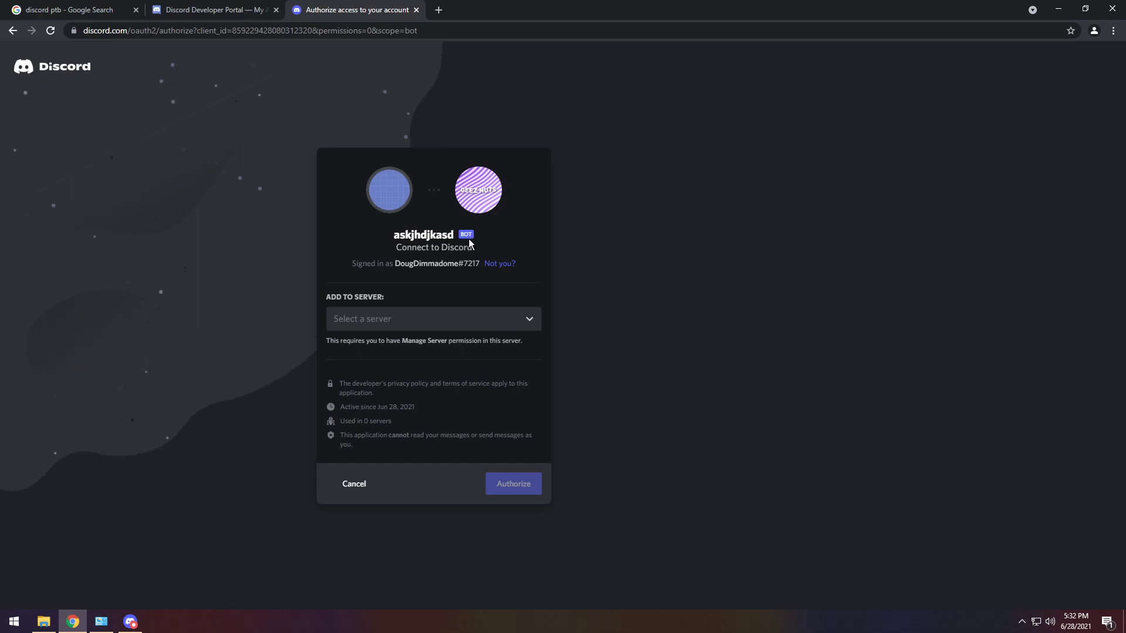
left_click(431, 329)
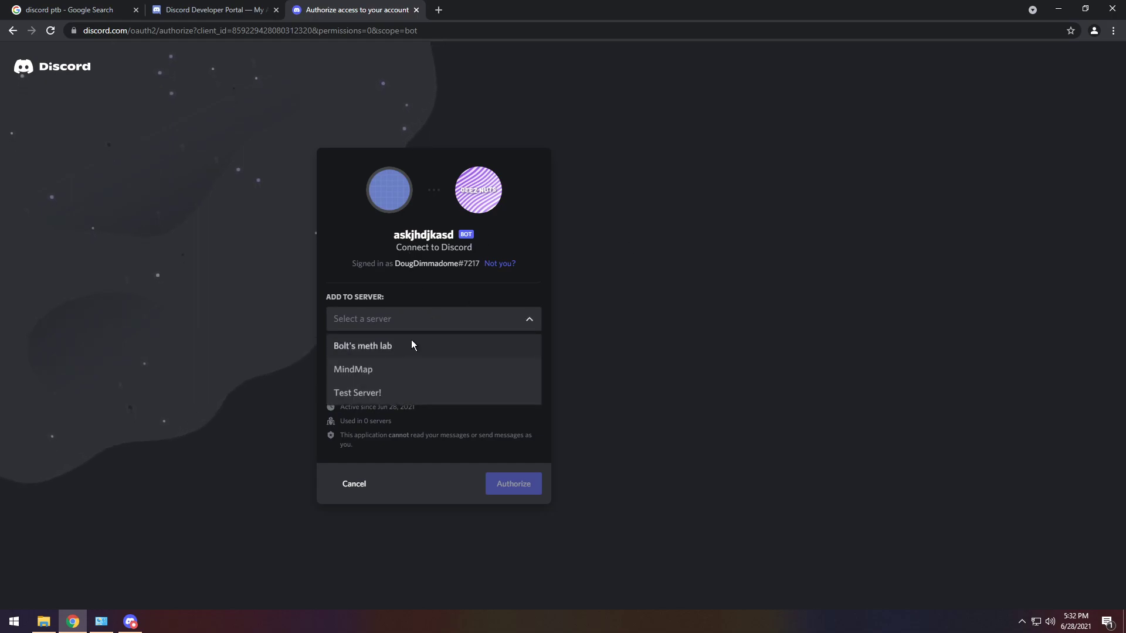
left_click(362, 346)
left_click(513, 484)
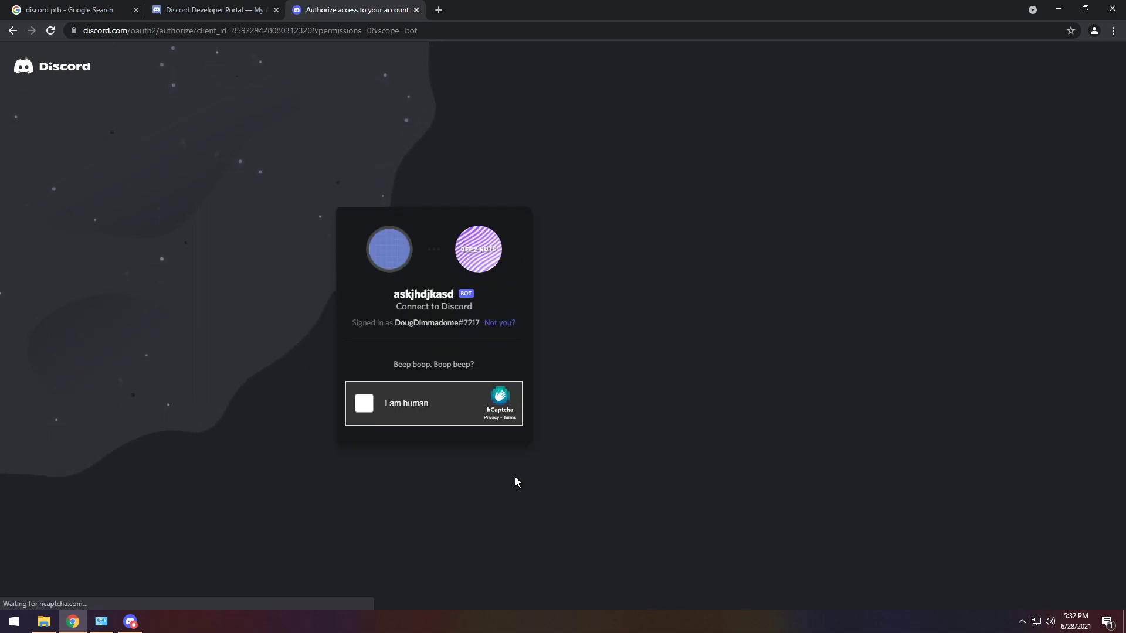
left_click(367, 404)
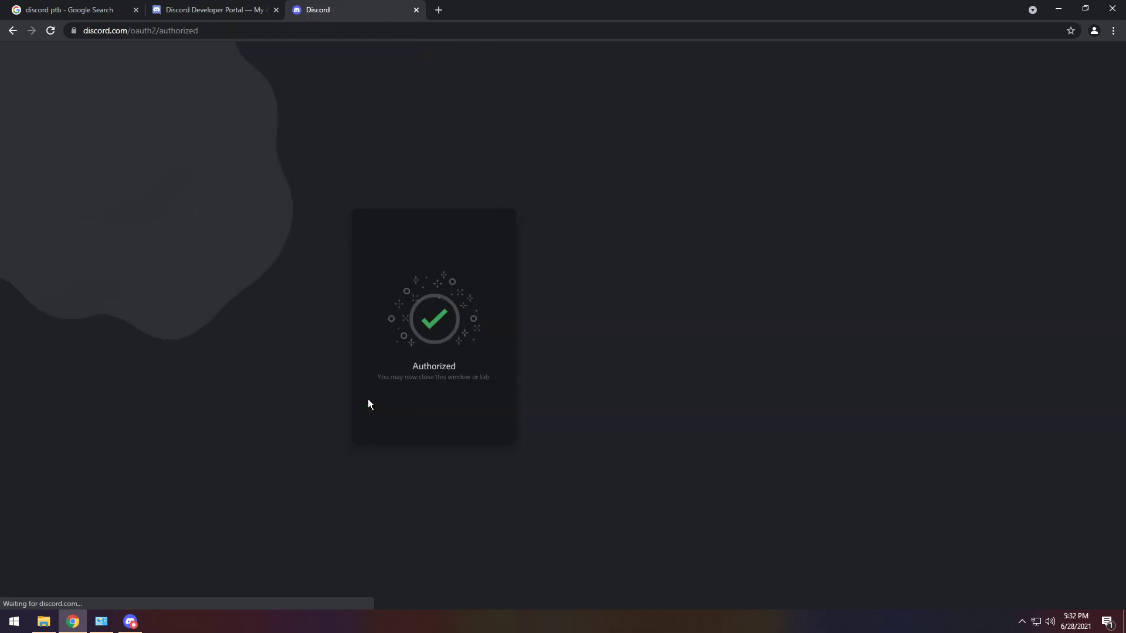
Switch to the Discord app, enable Threads in the Bolt's meth lab server settings, and leave the settings
key("alt+Tab")
left_click(325, 111)
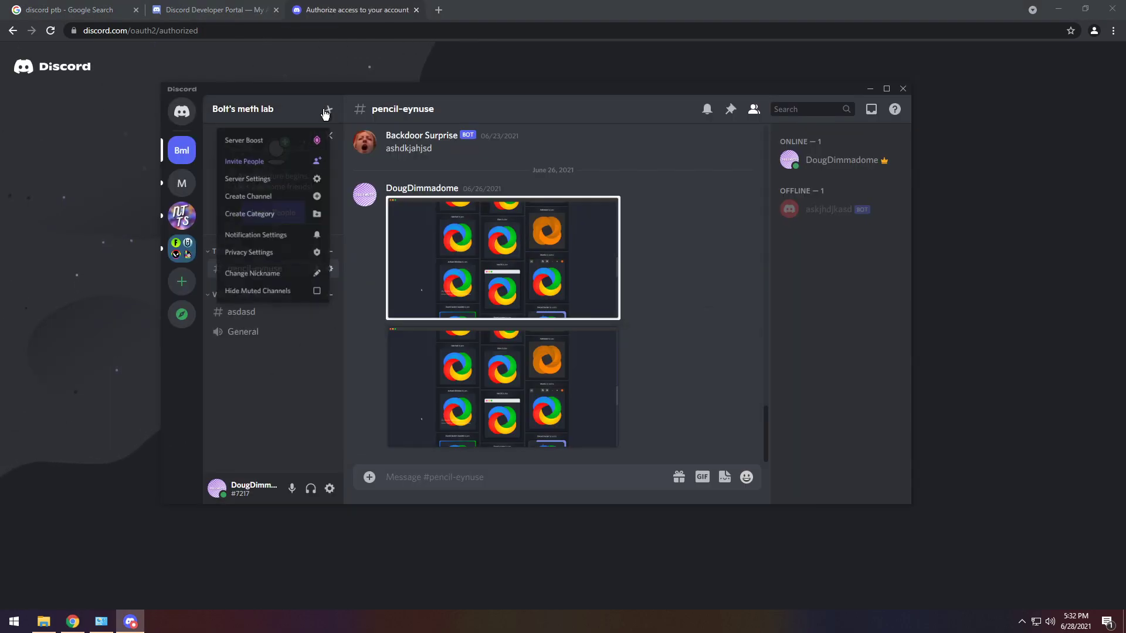
left_click(275, 185)
left_click(272, 362)
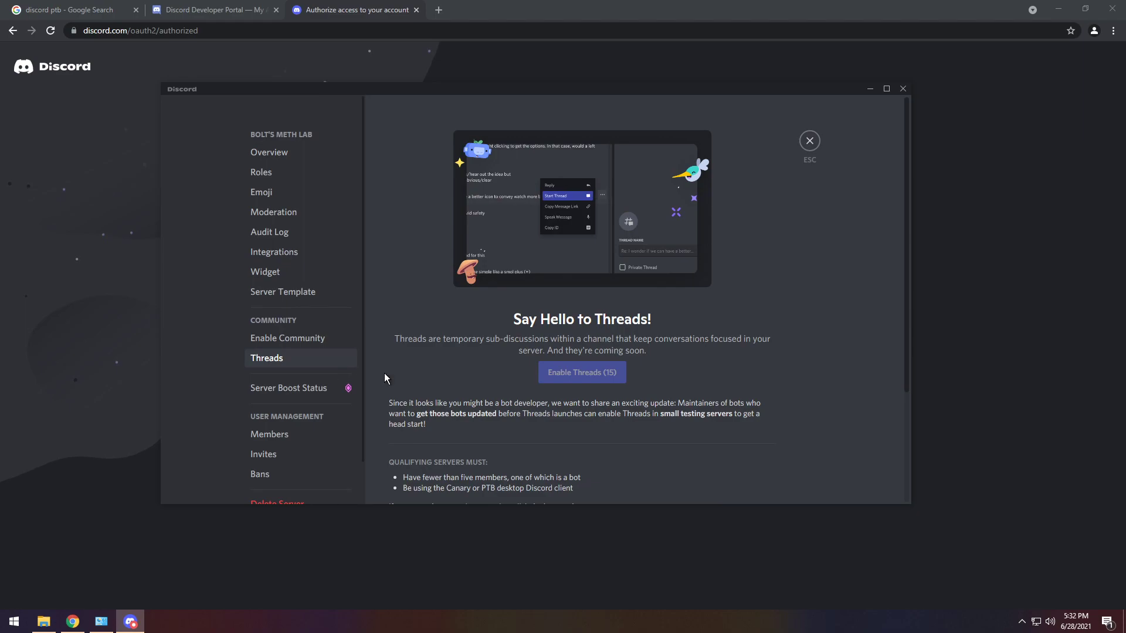
scroll(739, 376, "down", 4)
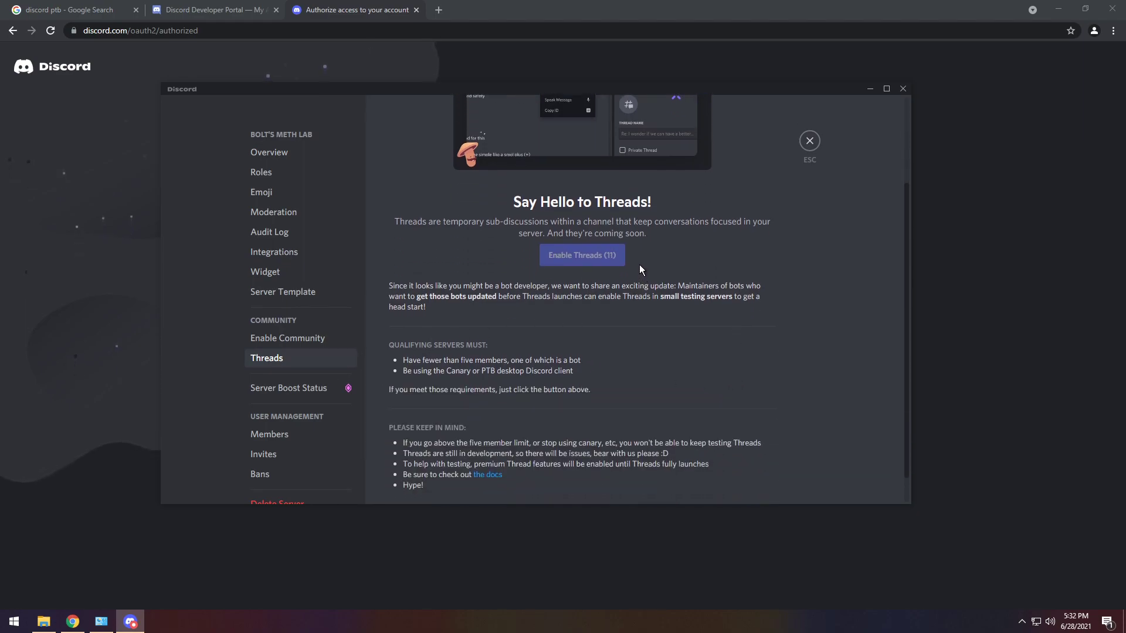
scroll(639, 265, "down", 1)
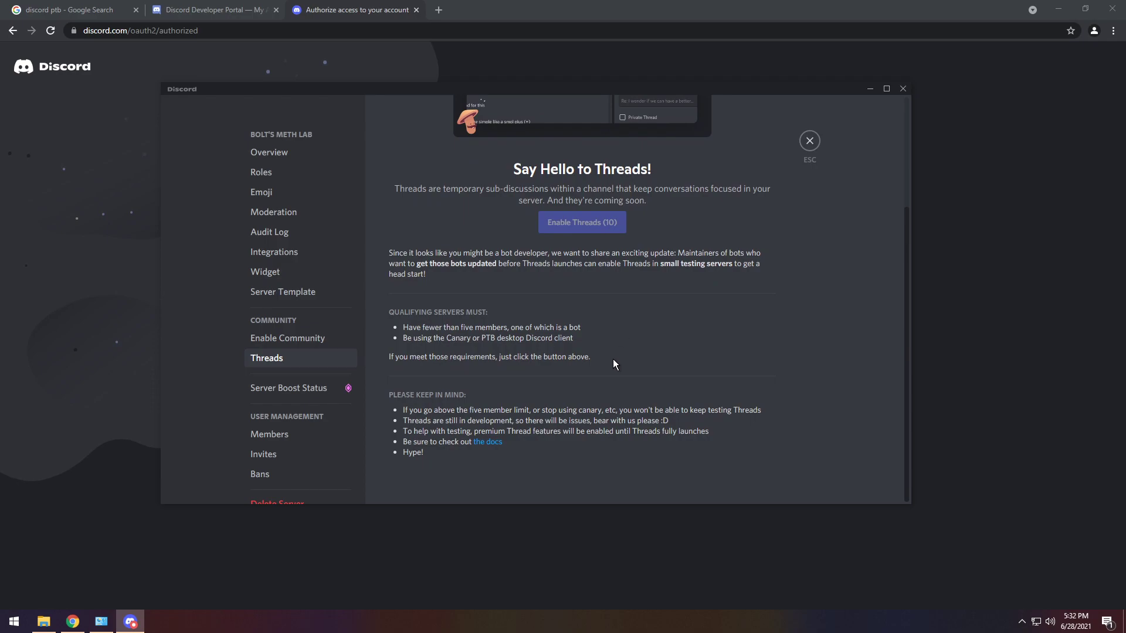
left_click(810, 142)
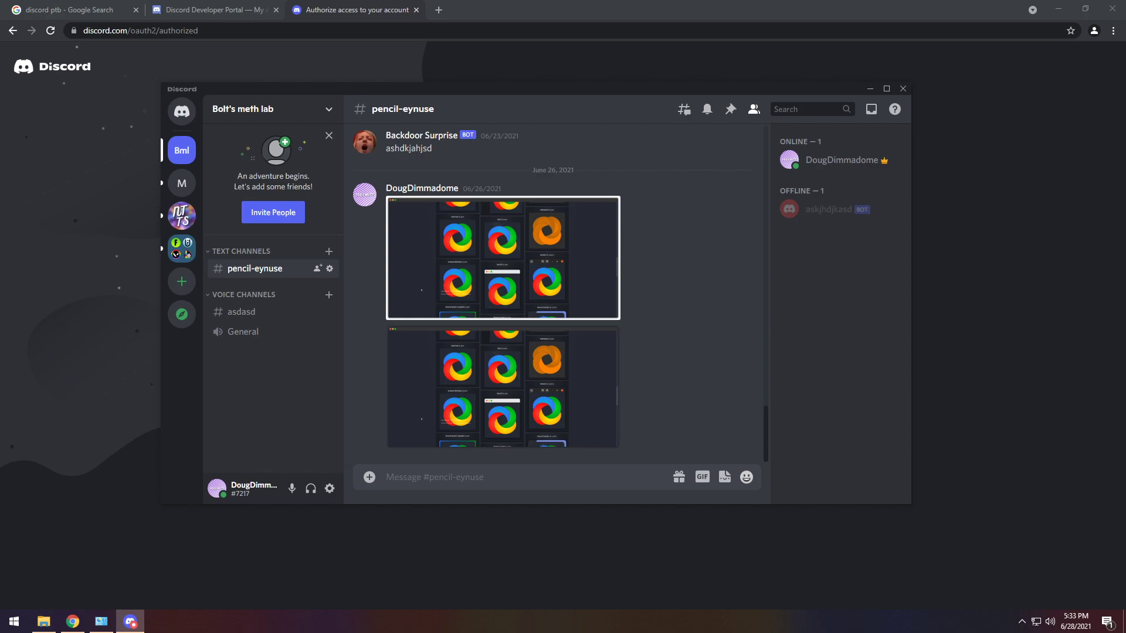
Create a thread named "Wow what a bot" from the bot's message ashdkjahjsd, keeping archiving after 24 Hours of inactivity
scroll(411, 264, "up", 3)
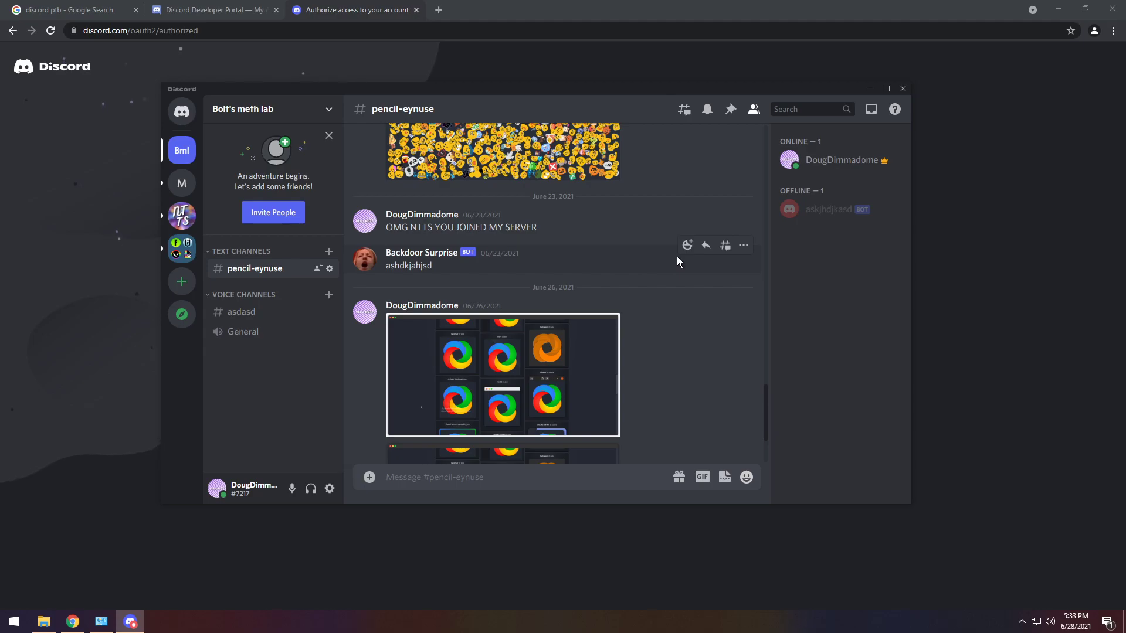
left_click(726, 245)
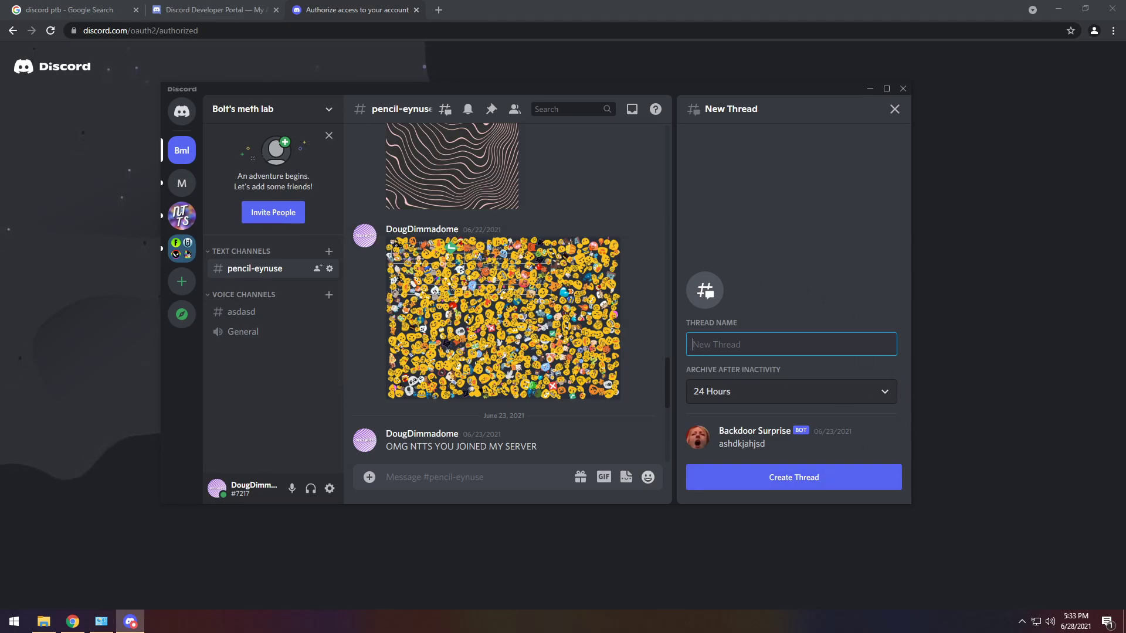
type("Wow what a bot")
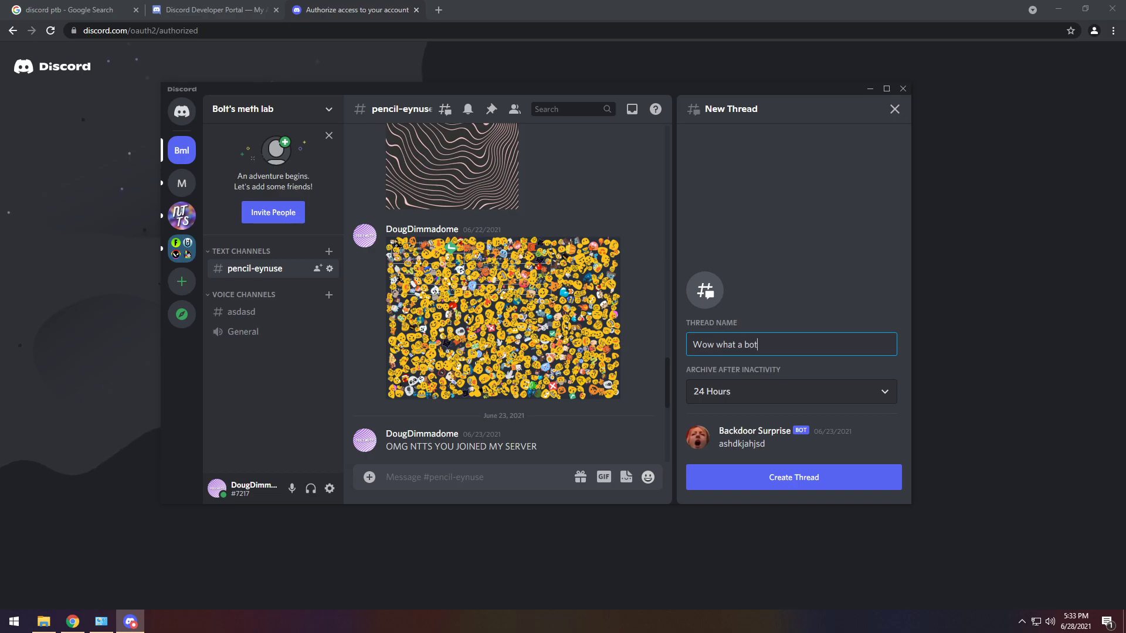
left_click(755, 397)
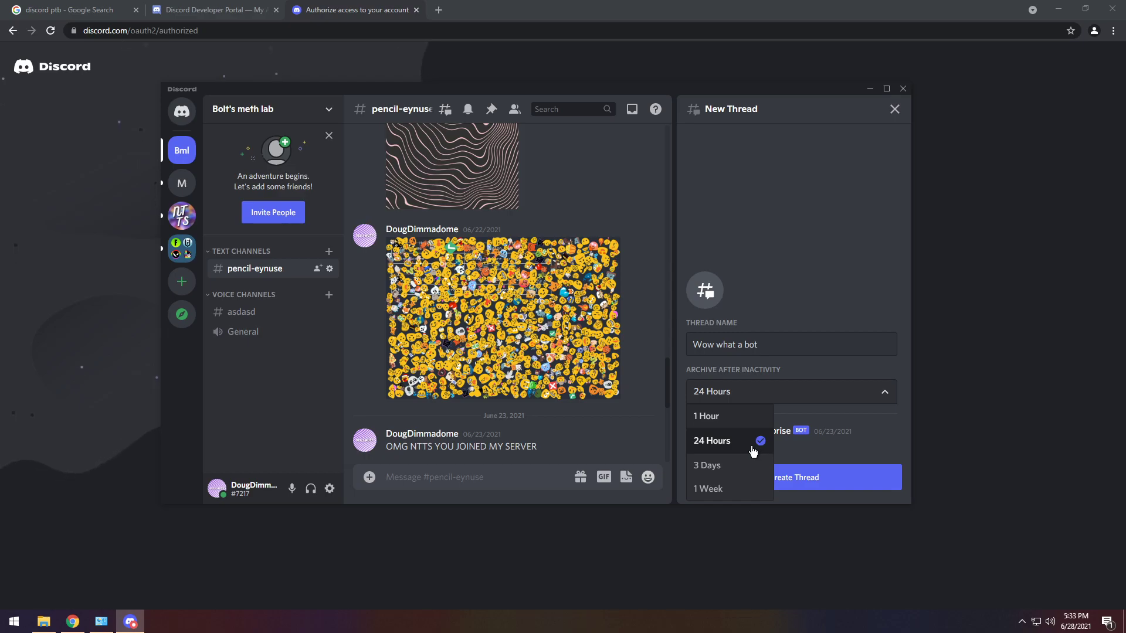
left_click(813, 439)
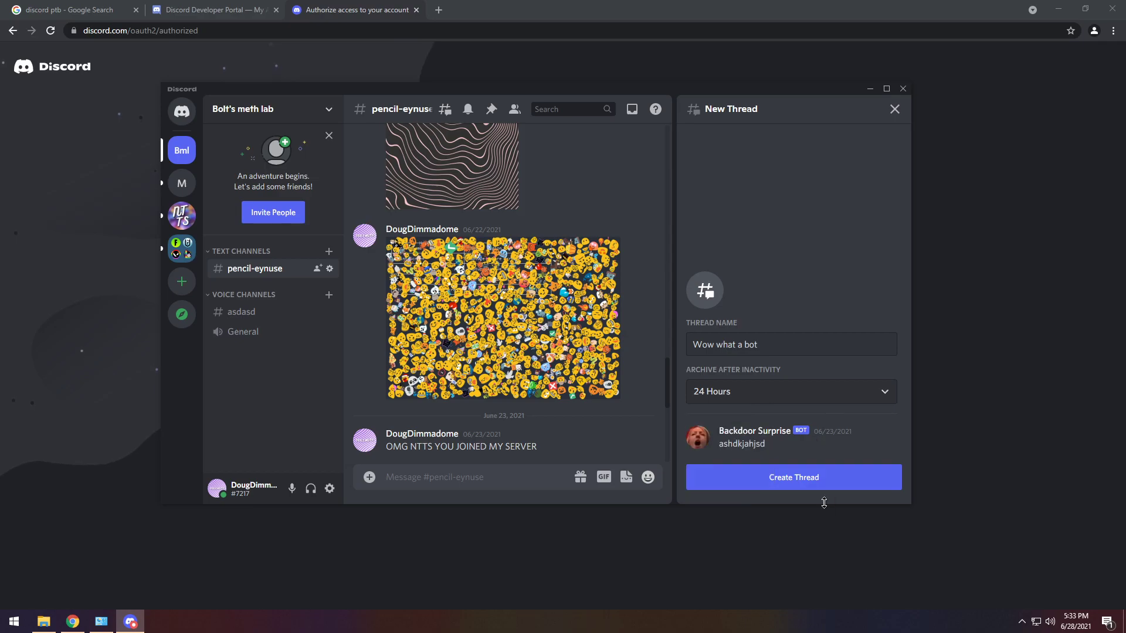
left_click(804, 479)
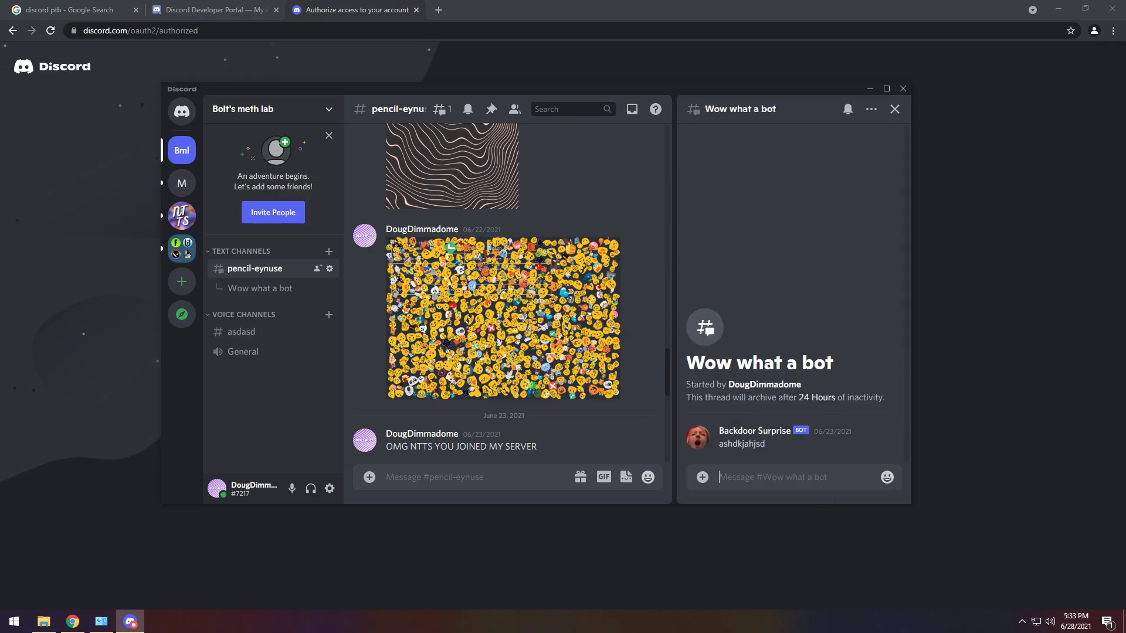
Maximize Discord and review the thread's edit settings for name, slowmode and archive duration, leaving them unchanged
left_click(887, 88)
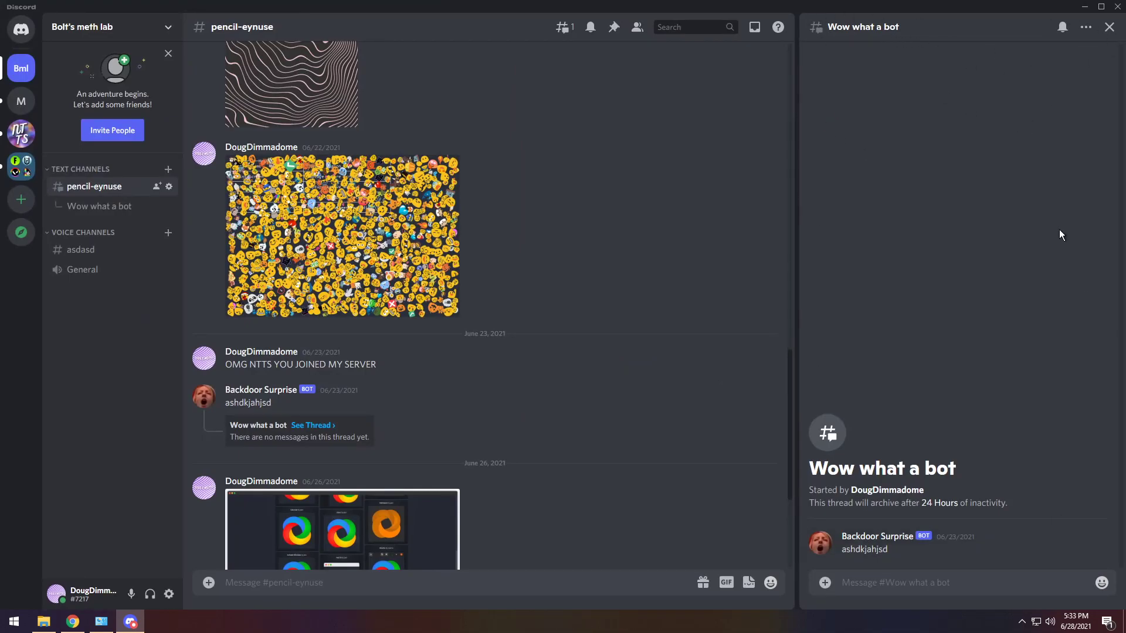
left_click(1085, 29)
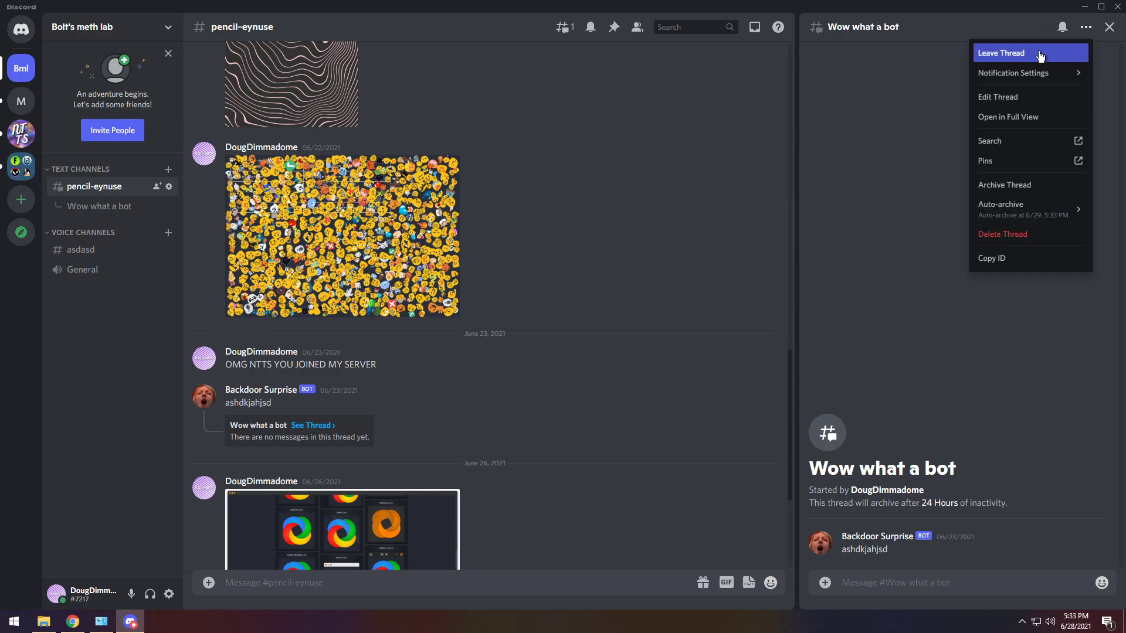
left_click(996, 99)
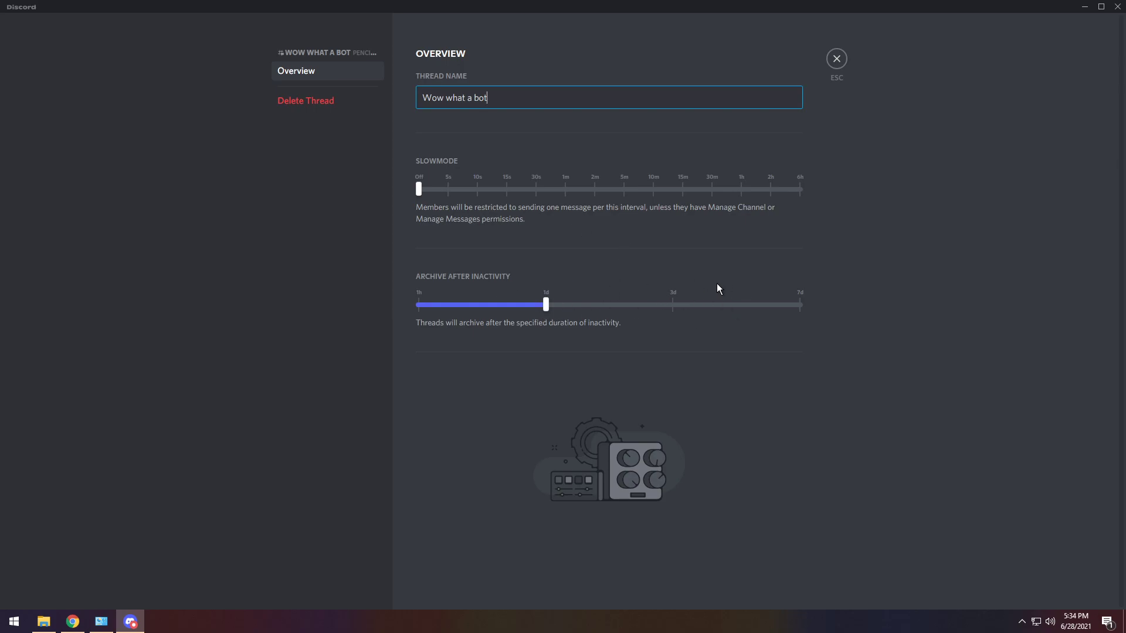
left_click(837, 59)
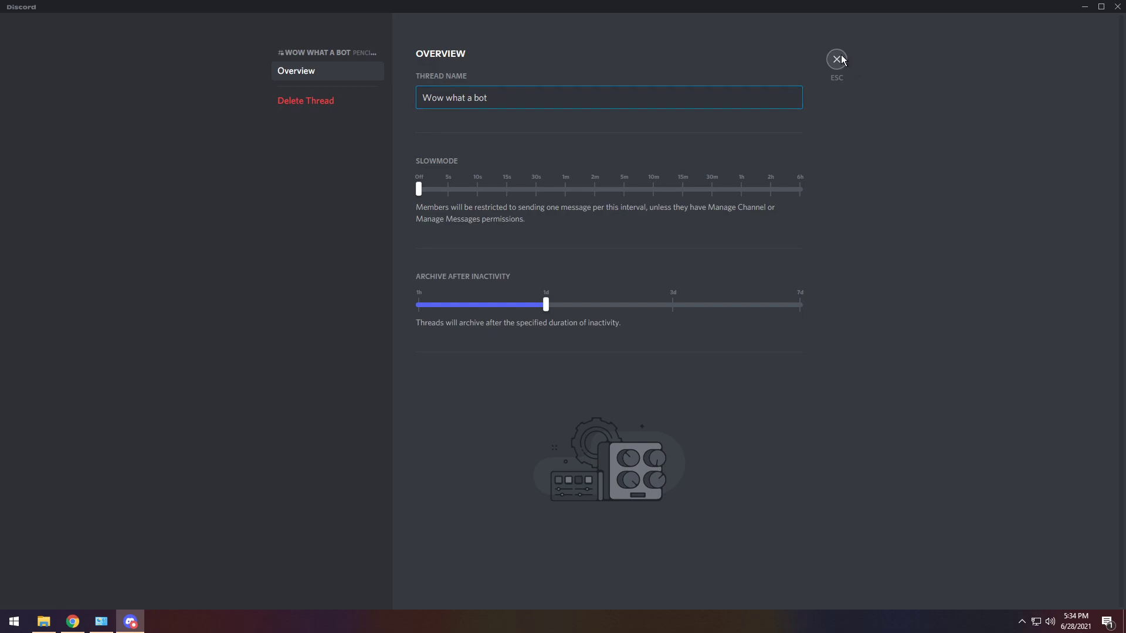
View the "Wow what a bot" thread in full view, and return to the pencil-eynuse channel
left_click(1087, 27)
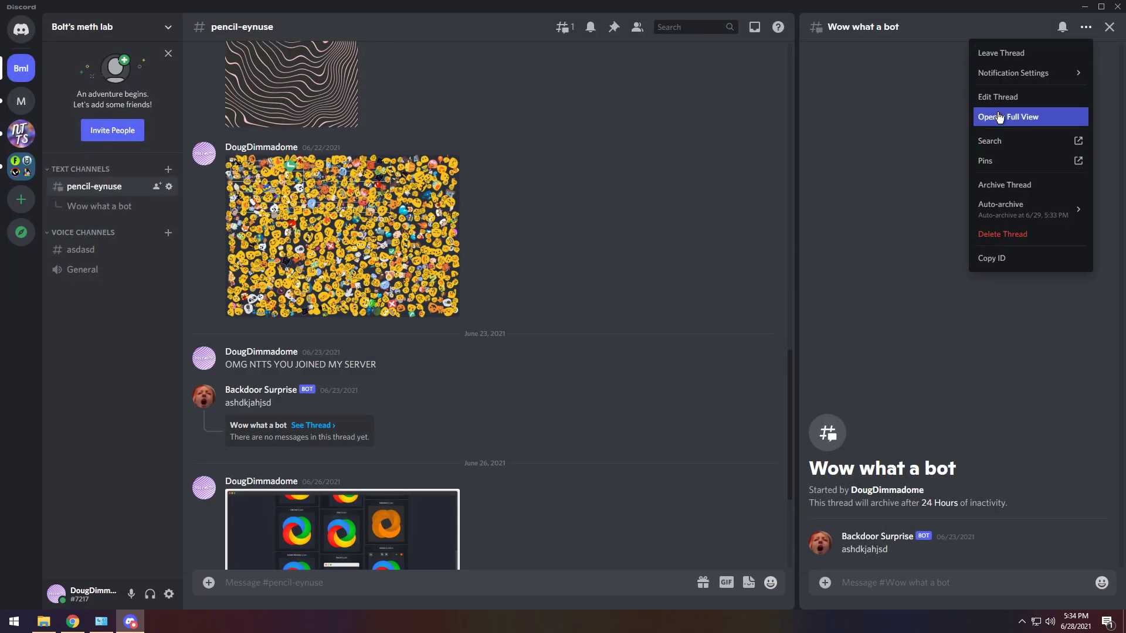
left_click(999, 117)
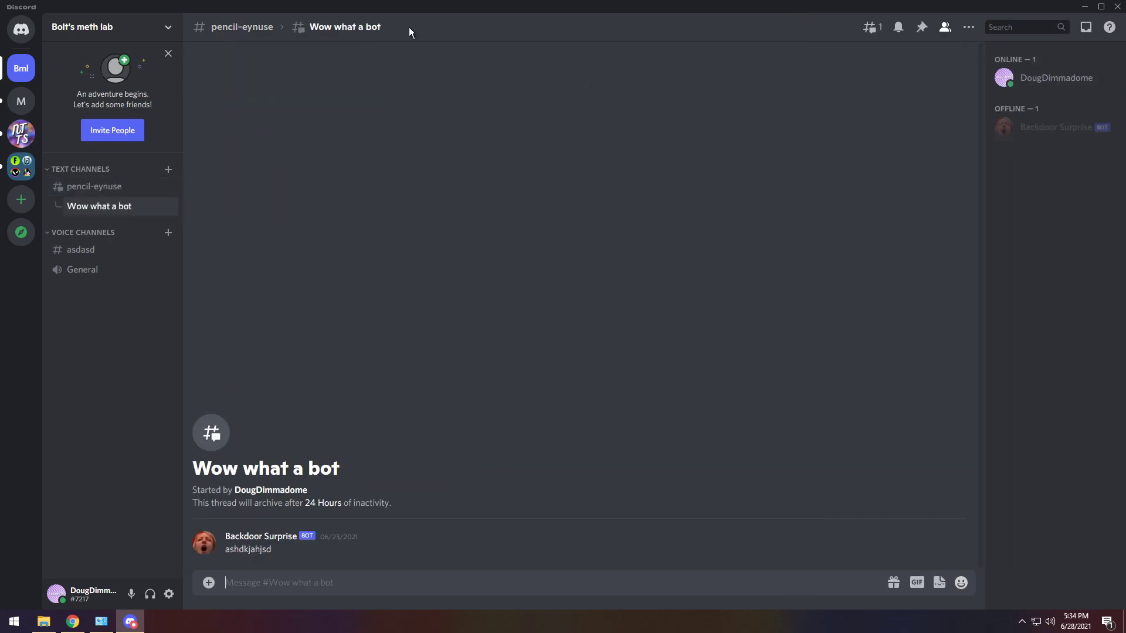
left_click(234, 29)
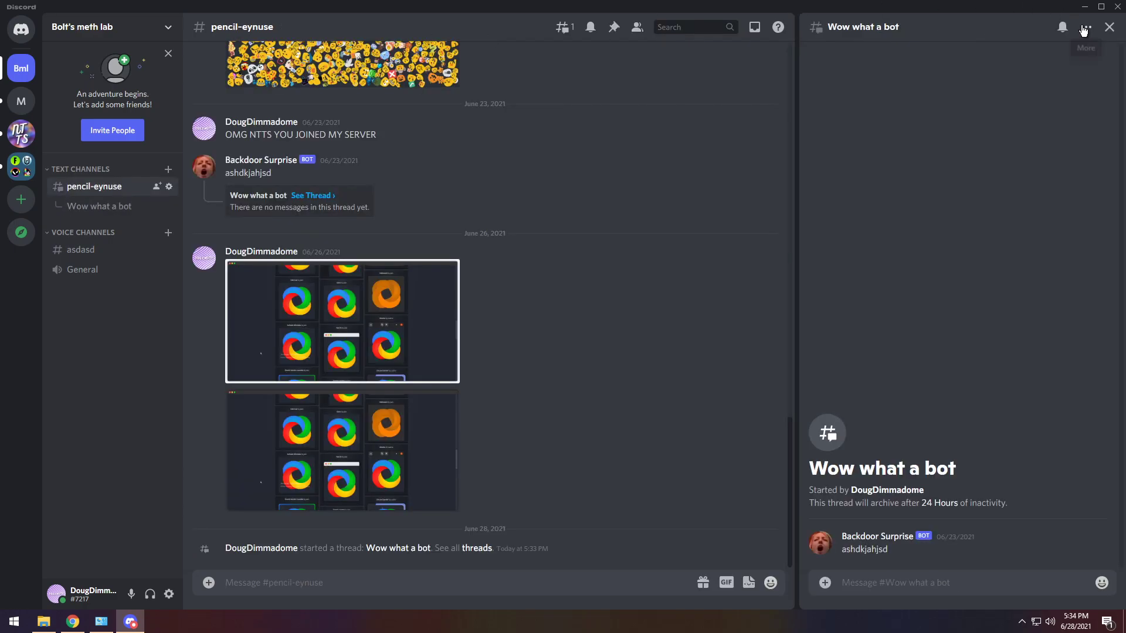
Look over the available actions for the "Wow what a bot" thread, dismiss them, and view the asdasd channel
left_click(1087, 27)
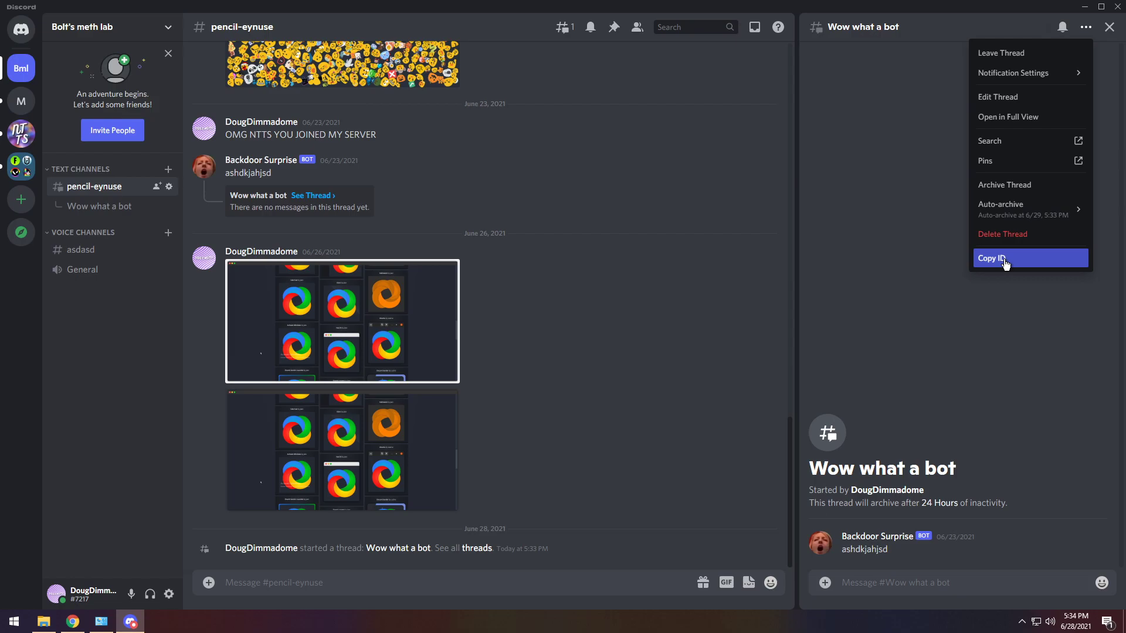
left_click(40, 330)
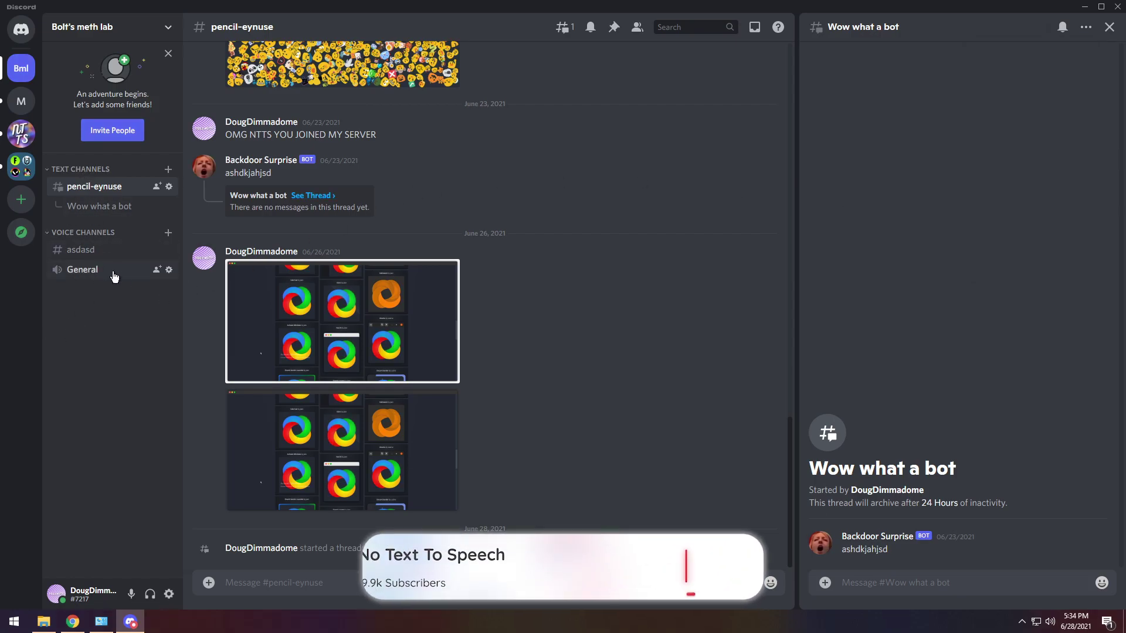
left_click(76, 250)
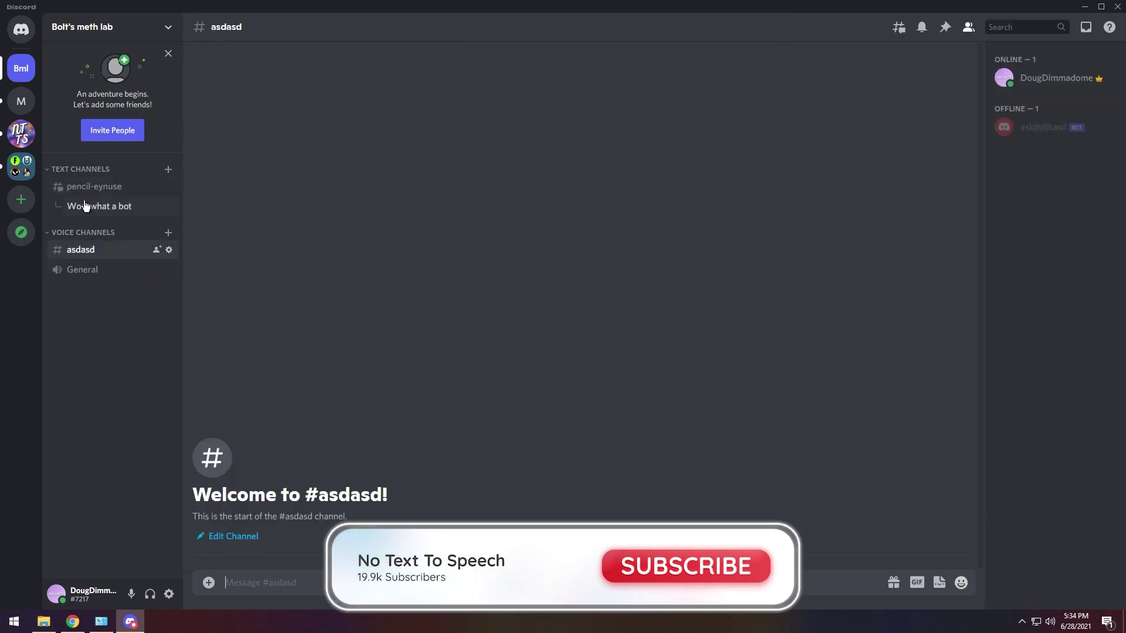
Look through the active and archived thread lists of the pencil-eynuse channel, and close the thread list
left_click(85, 188)
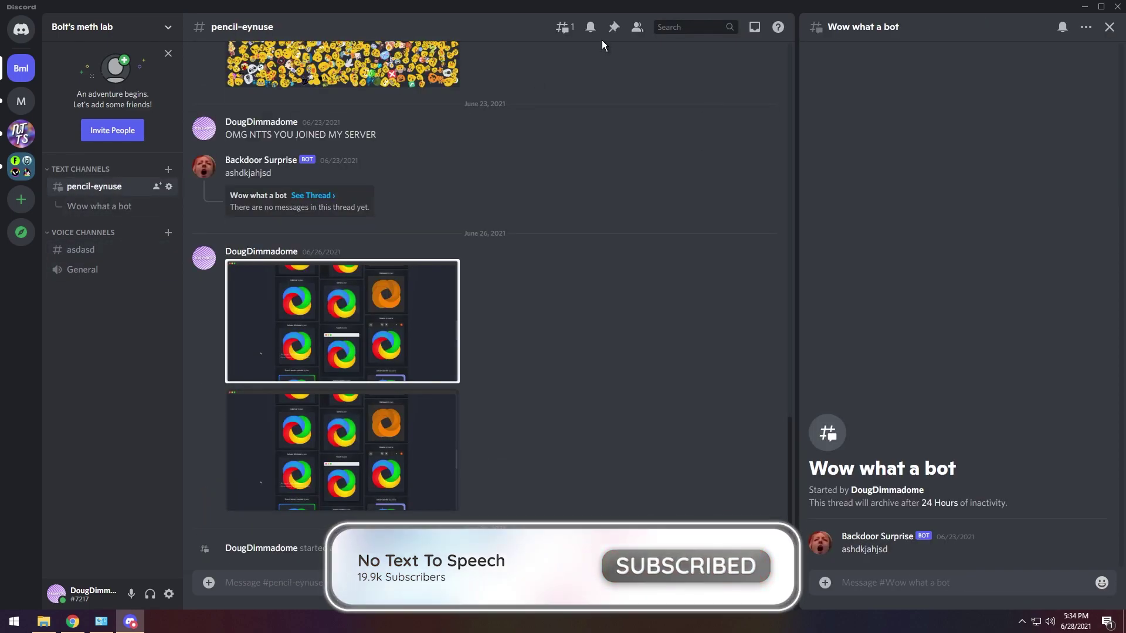
left_click(564, 27)
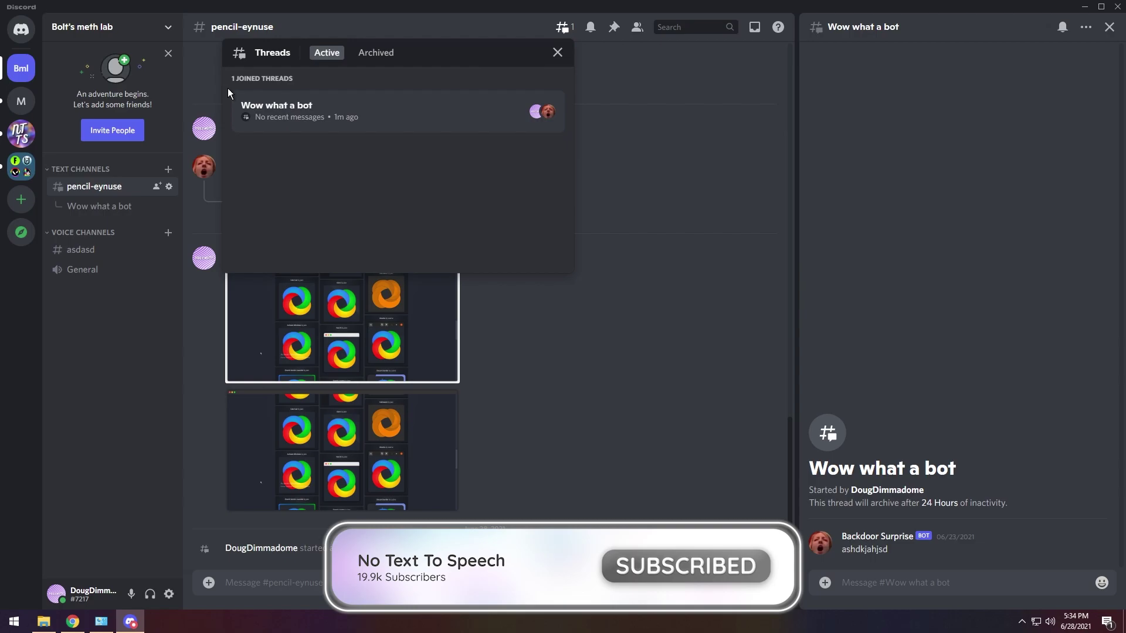
left_click(381, 53)
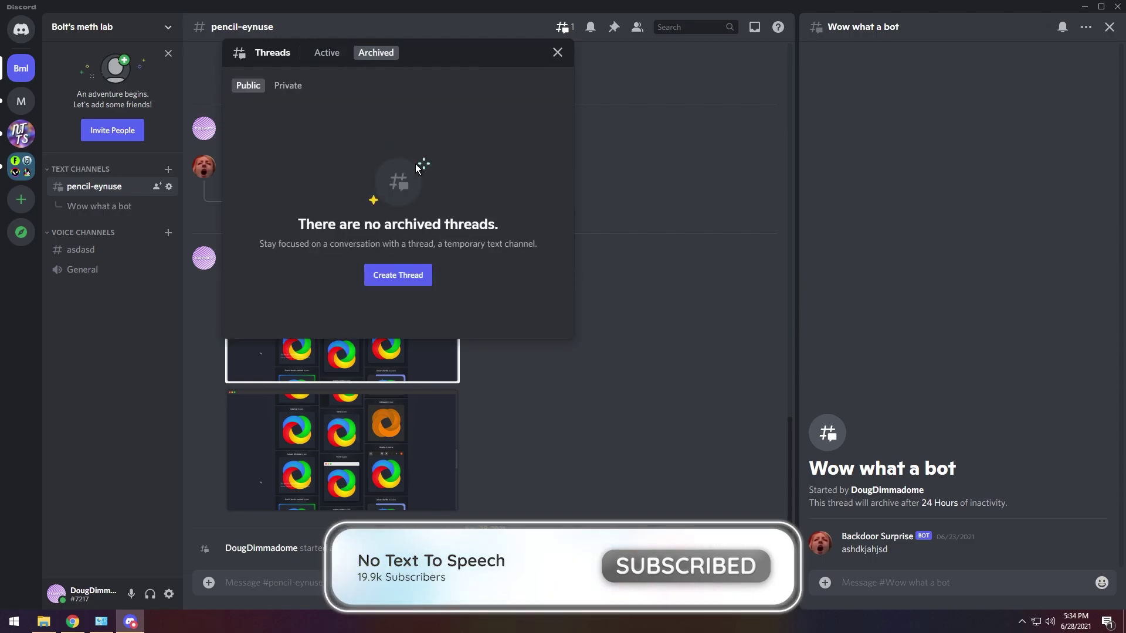
left_click(557, 52)
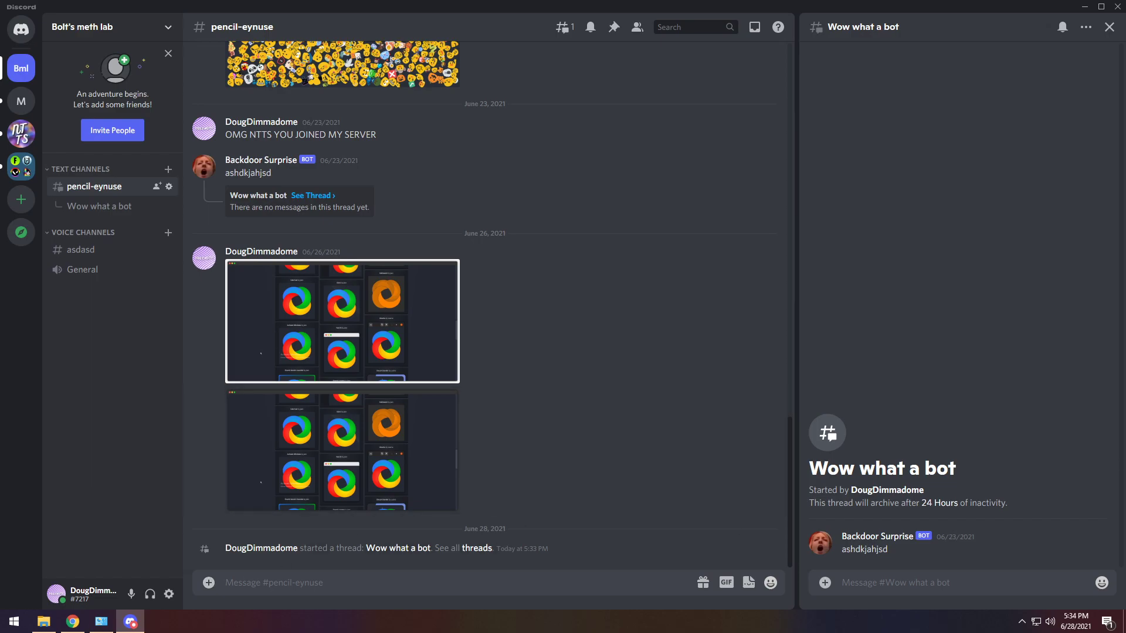
Review the options for creating a new thread in pencil-eynuse, and close the form without creating one
left_click(208, 583)
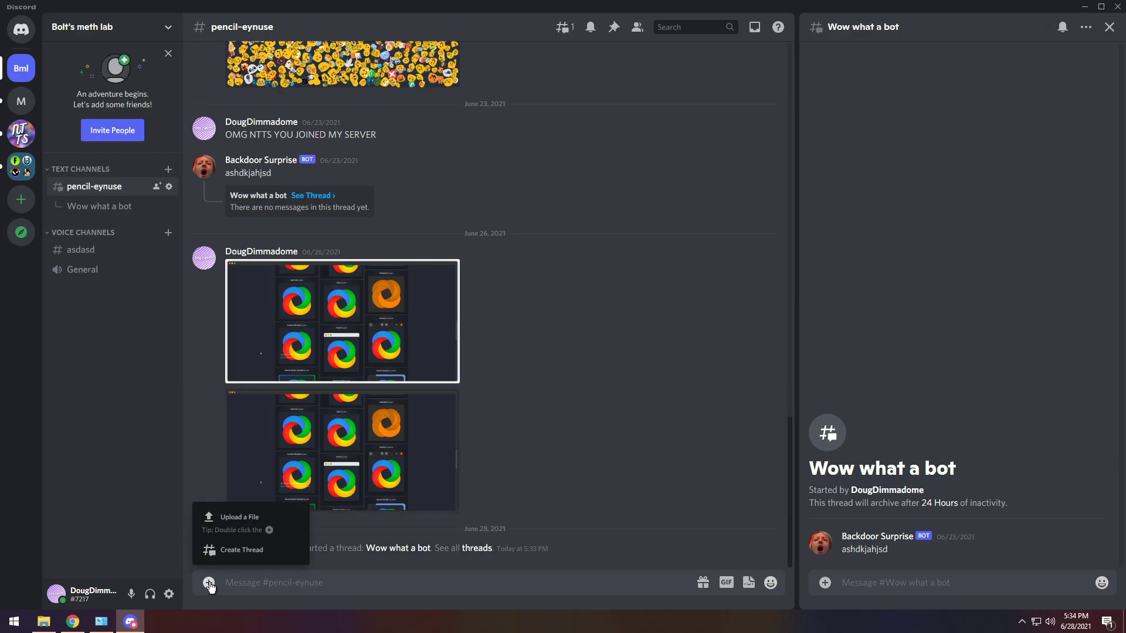
left_click(229, 530)
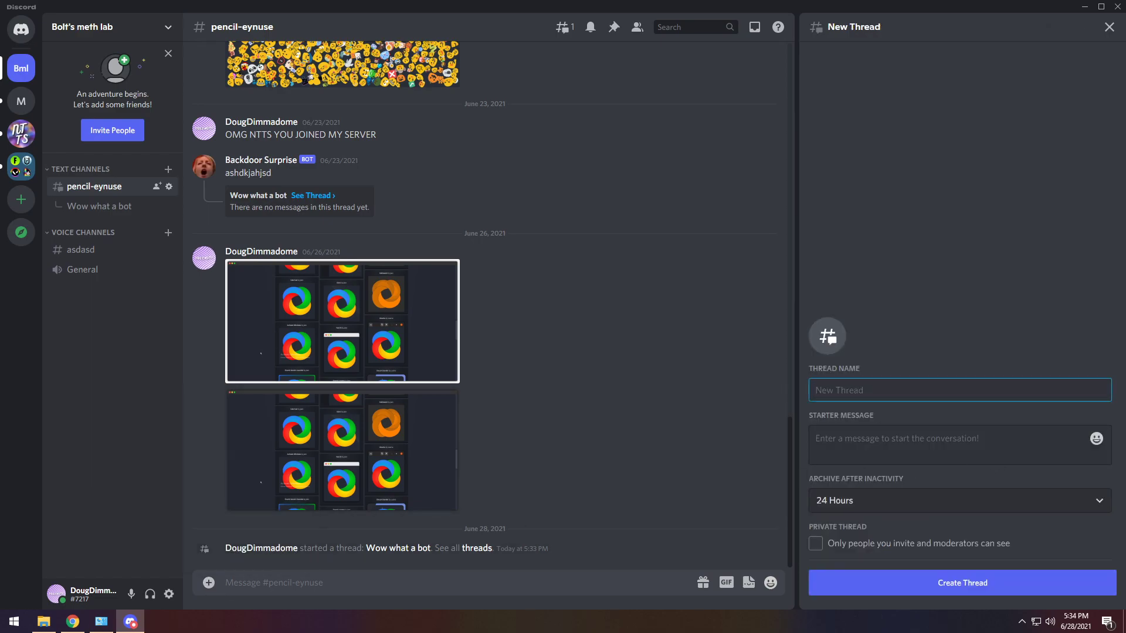
left_click(1110, 27)
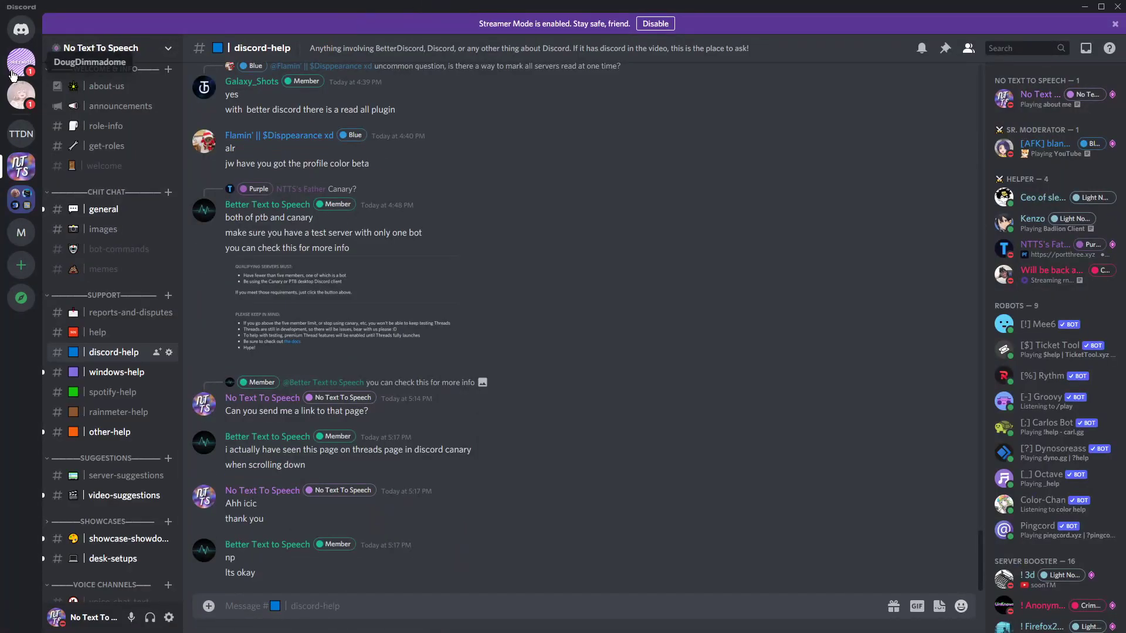
From the second account, join Bolt's meth lab through the newest invite in the unread direct message
left_click(14, 72)
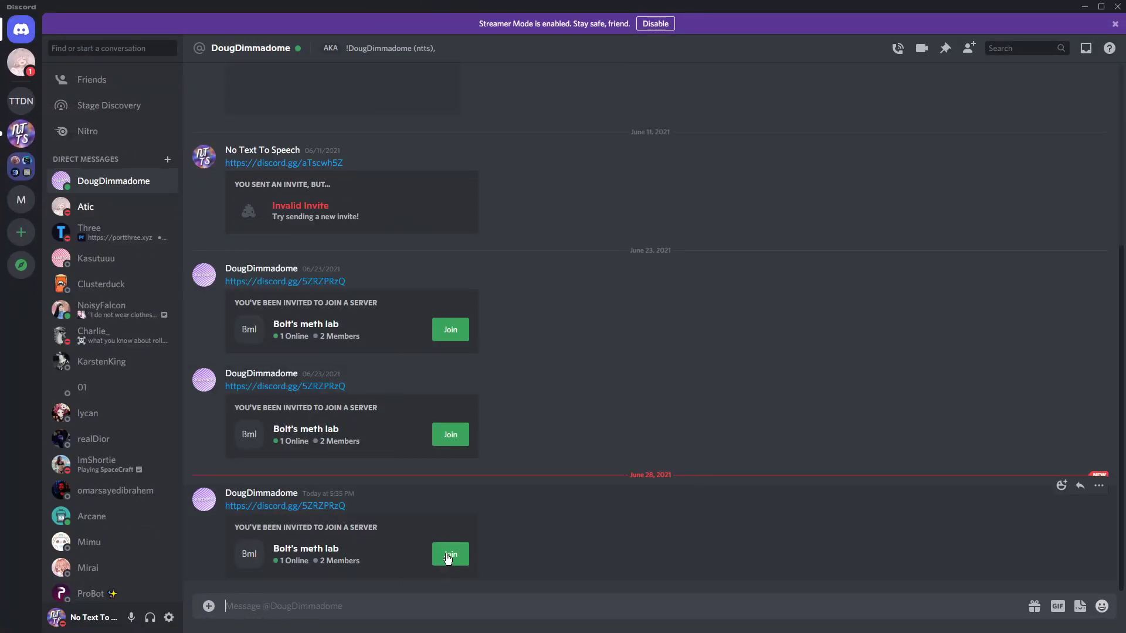
left_click(449, 555)
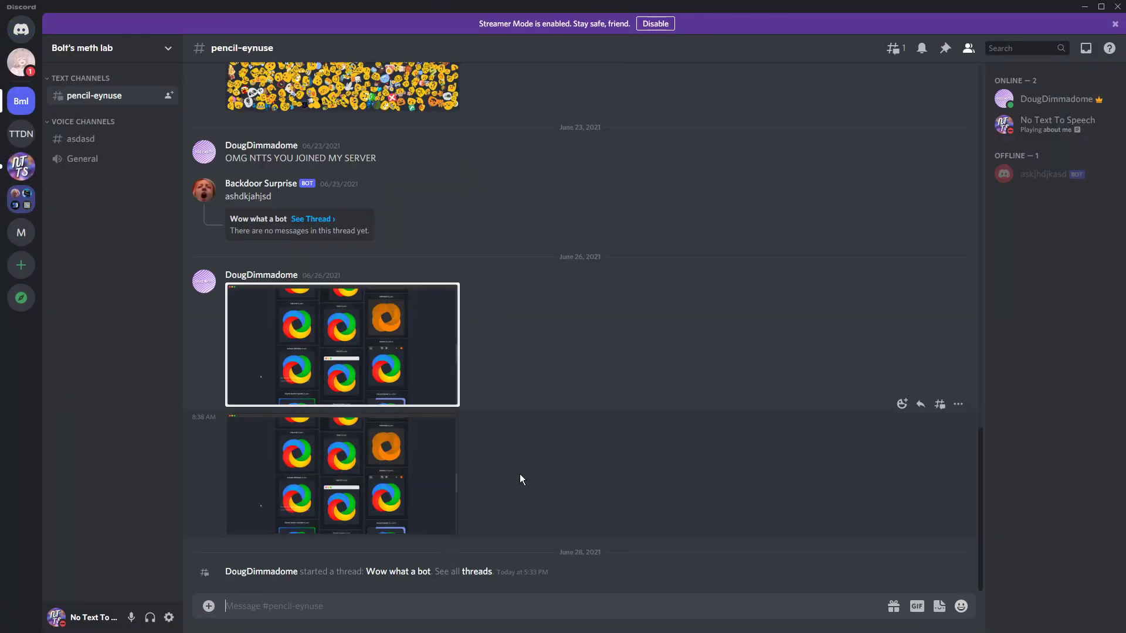
View the "Wow what a bot" thread from the channel's active threads, and send the message "kajhsdkjhasd" in it
mouse_move(98, 109)
left_click(894, 49)
left_click(466, 202)
left_click(894, 49)
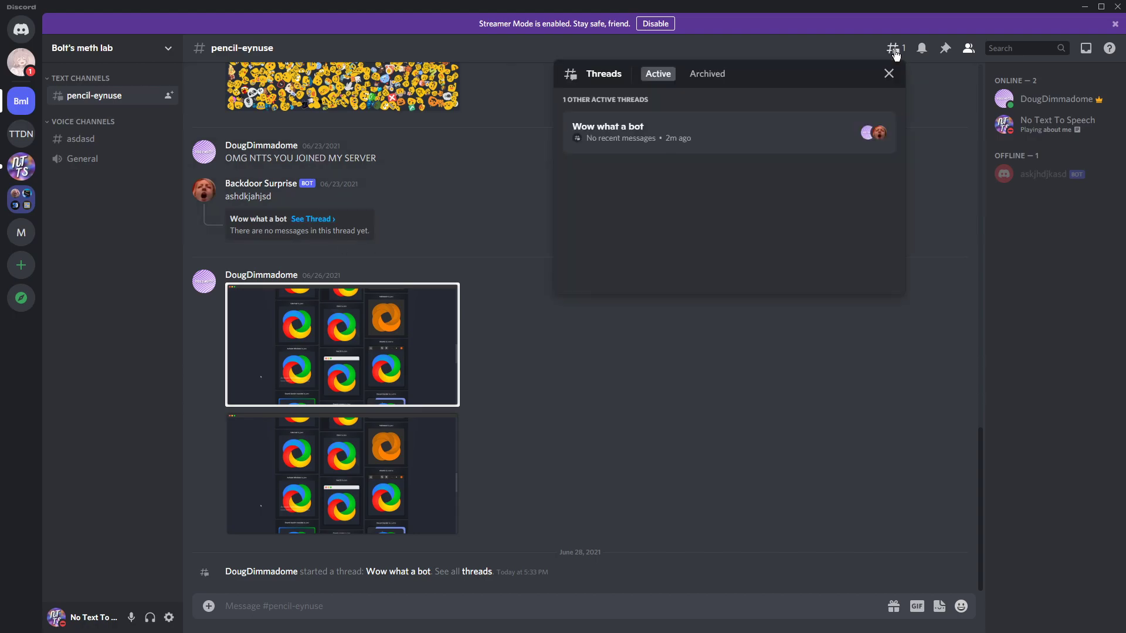
left_click(642, 143)
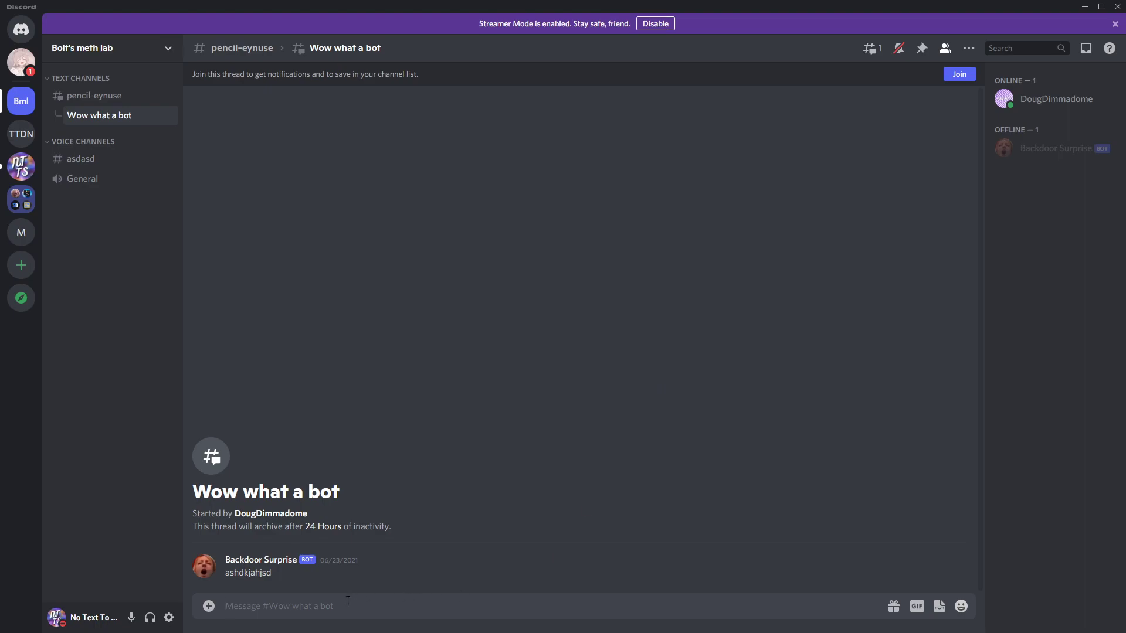
type("kajhsdkjhasd")
key("Return")
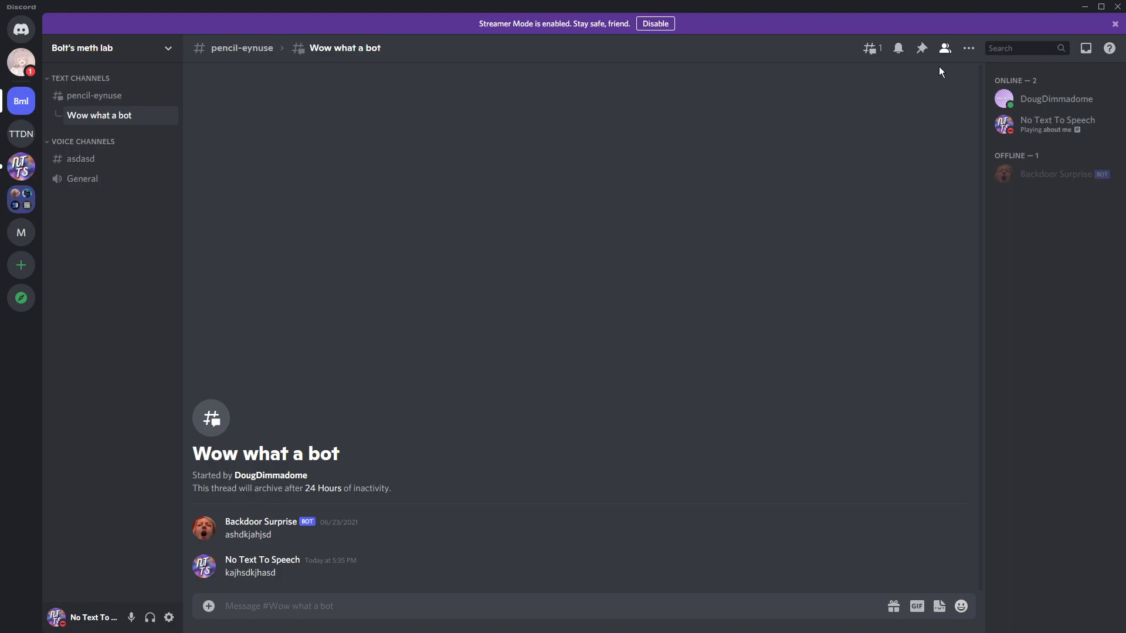
Leave the "Wow what a bot" thread, and open it in split view beside the pencil-eynuse channel
left_click(968, 50)
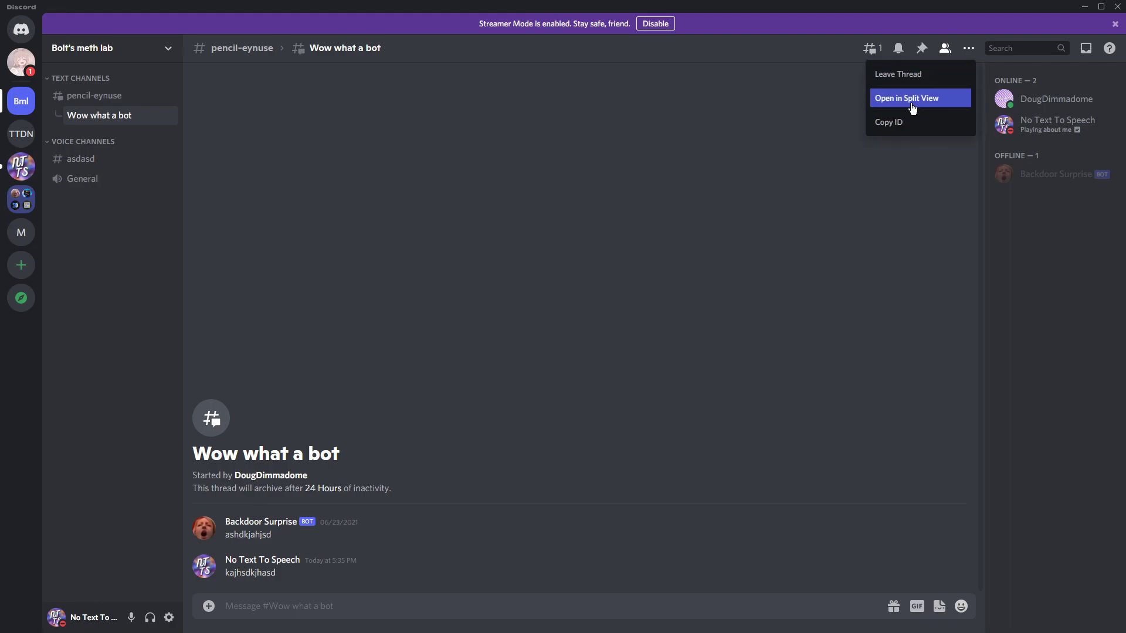
left_click(886, 75)
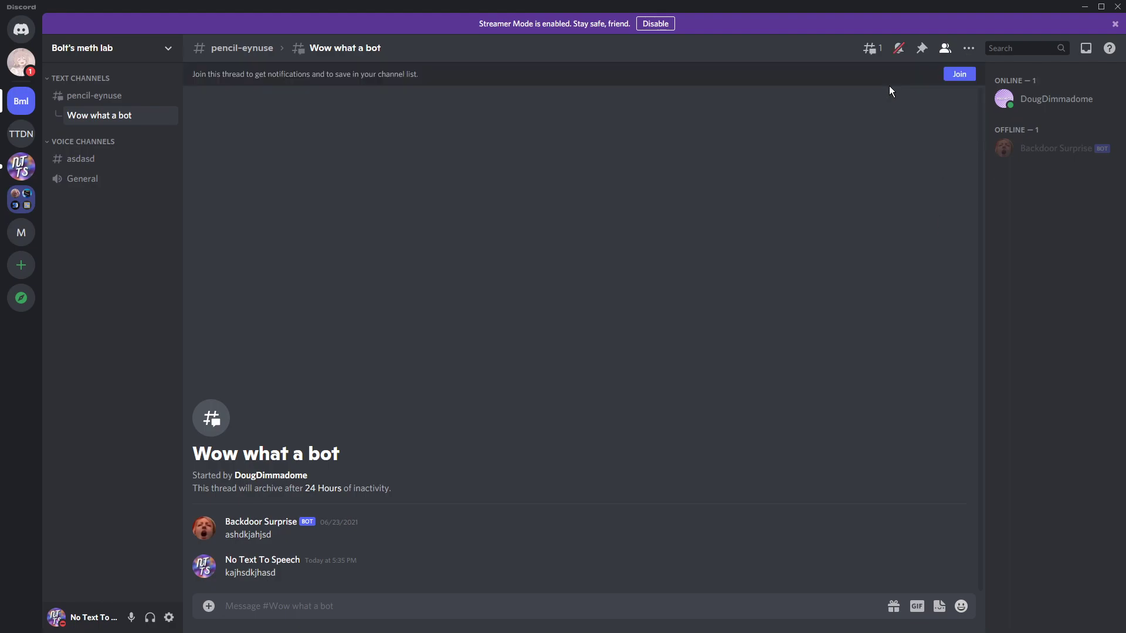
left_click(969, 48)
left_click(929, 98)
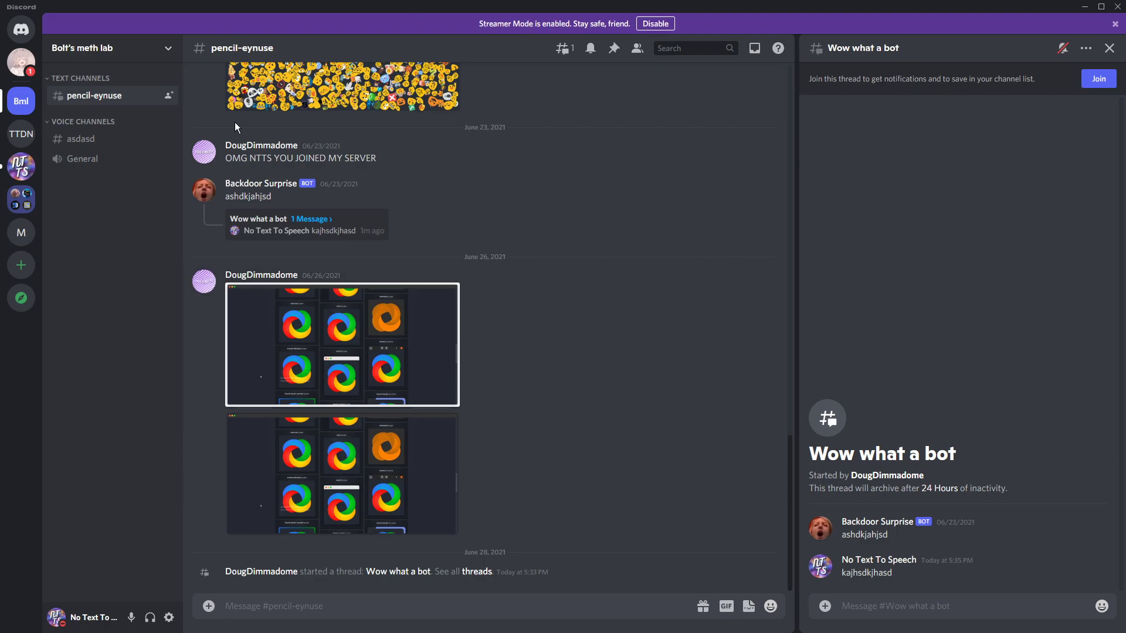
Join the "Wow what a bot" thread again, and minimize the second account's Discord window
left_click(1098, 79)
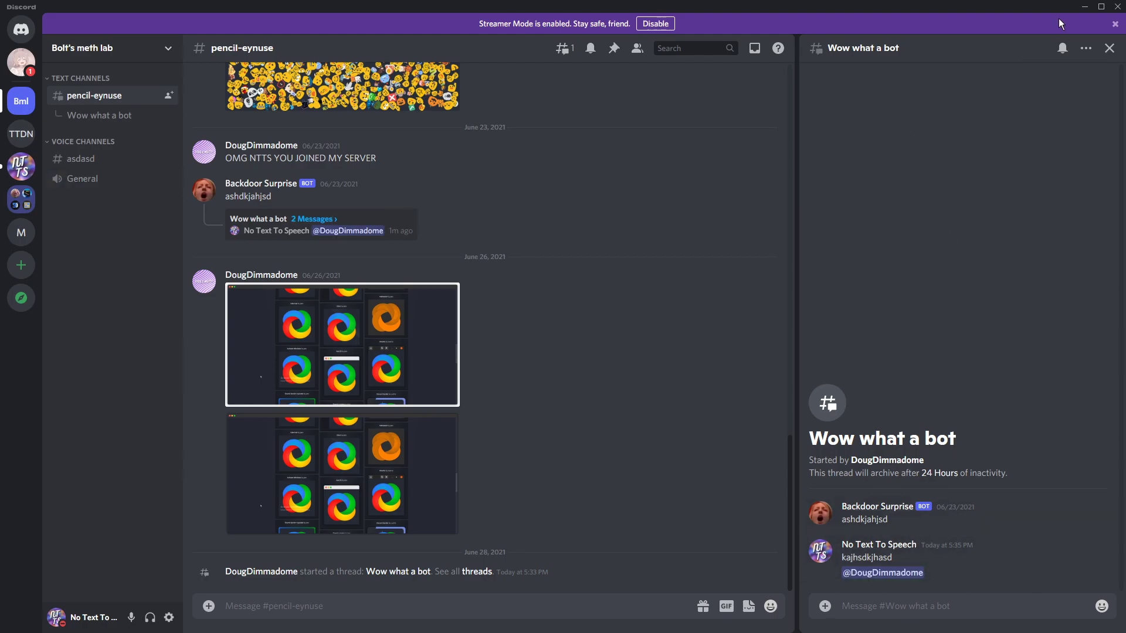
left_click(1083, 11)
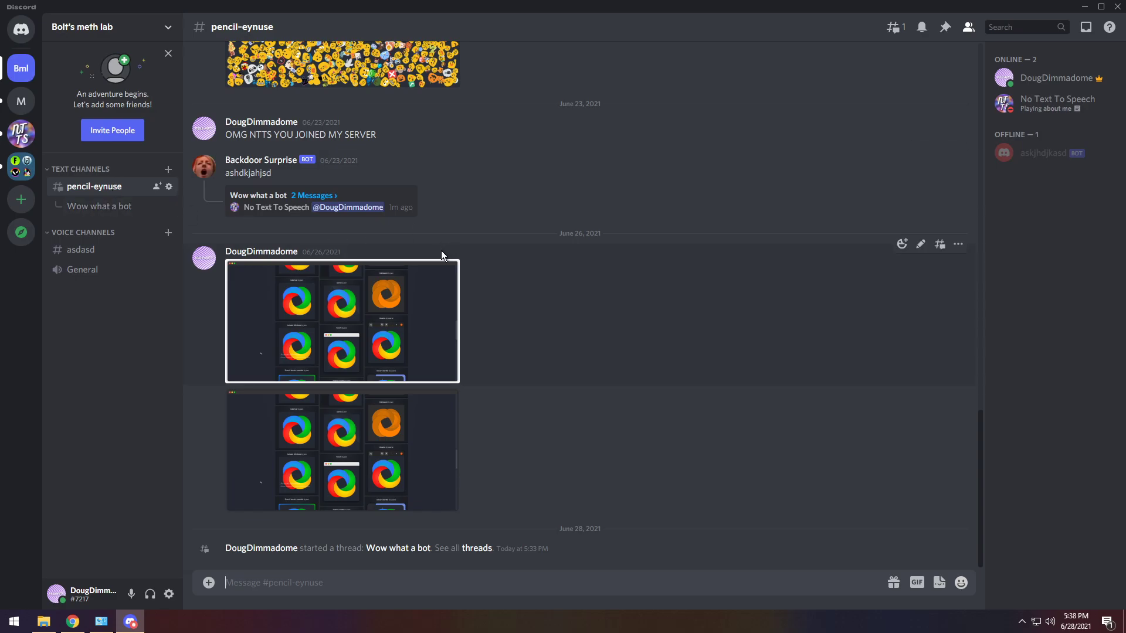
As the server owner, archive the "Wow what a bot" thread
right_click(93, 209)
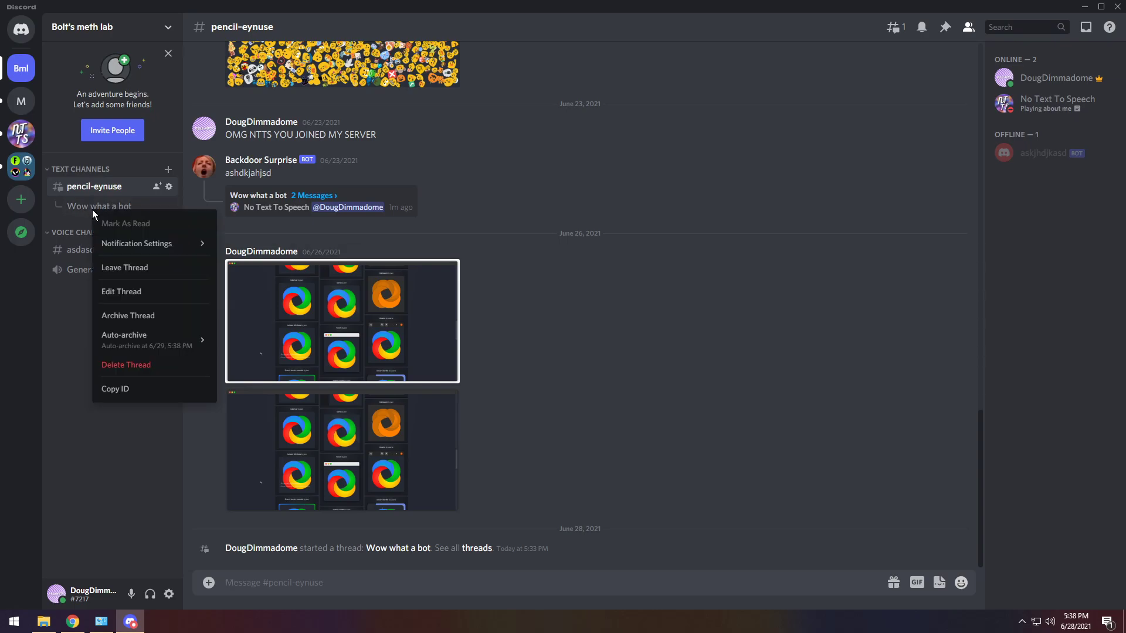
left_click(125, 314)
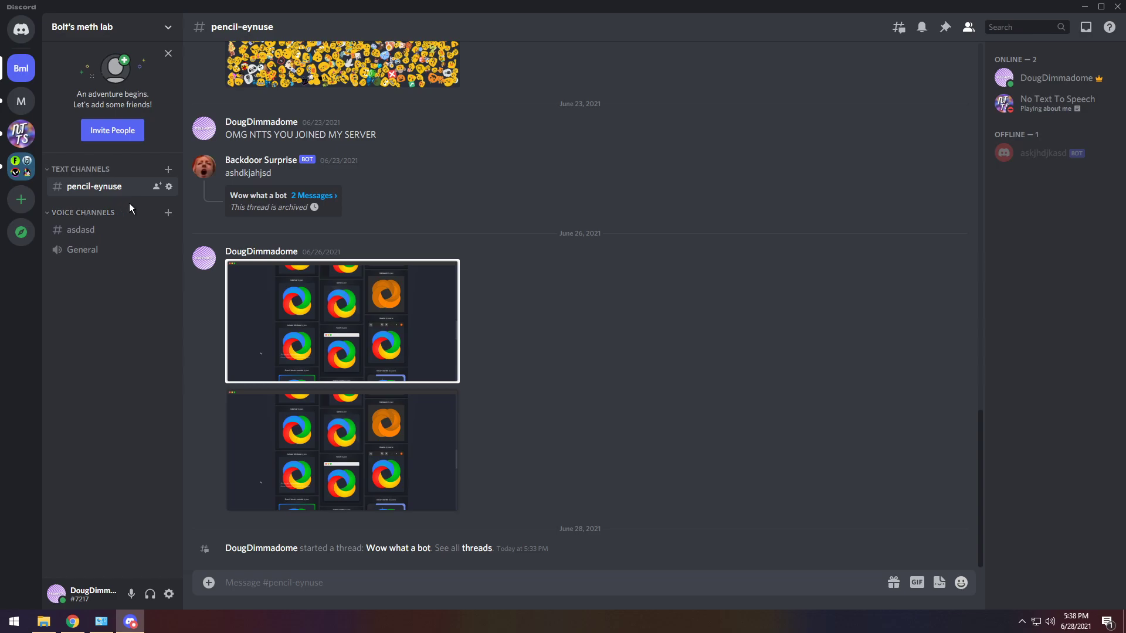
Open "Wow what a bot" from the channel's public archived threads, and unarchive it by sending the message "ashdkashj"
left_click(899, 28)
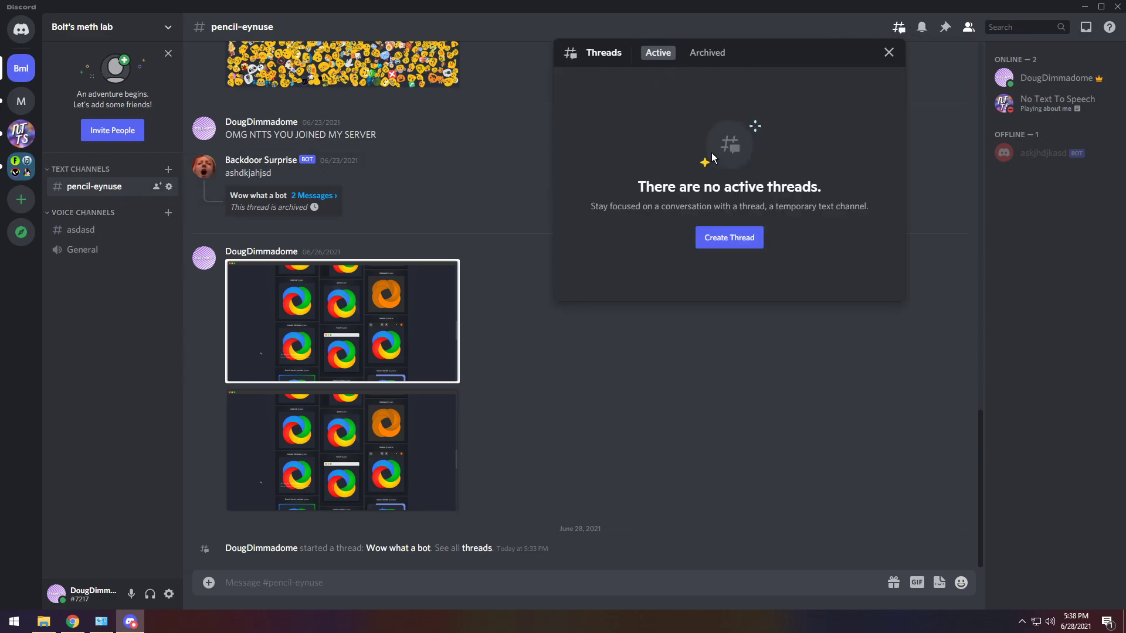
left_click(707, 52)
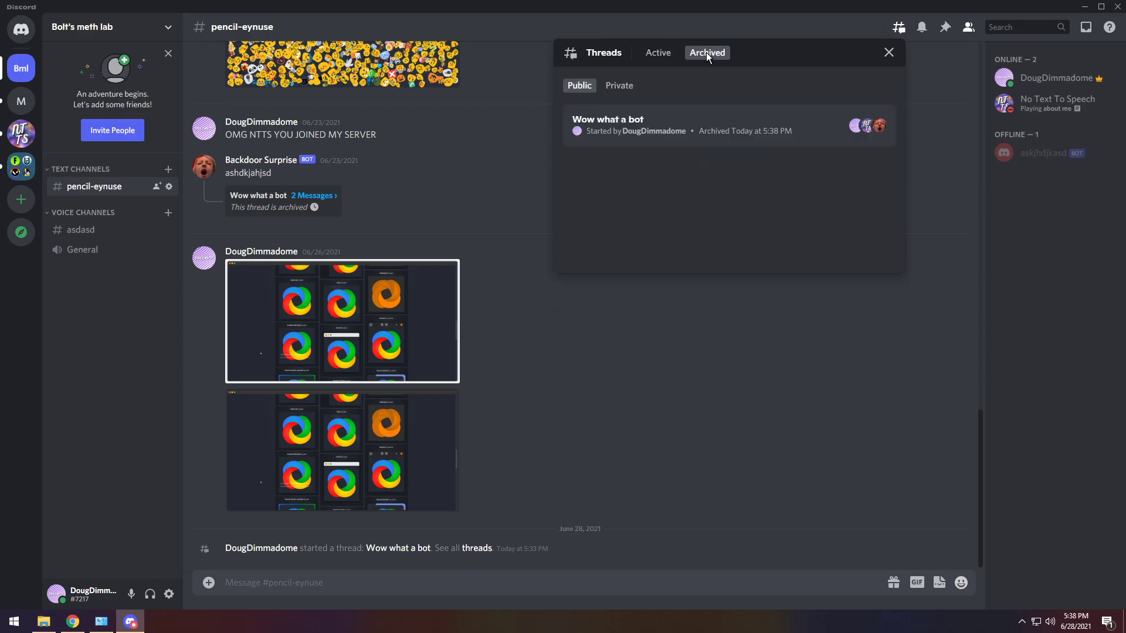
left_click(726, 127)
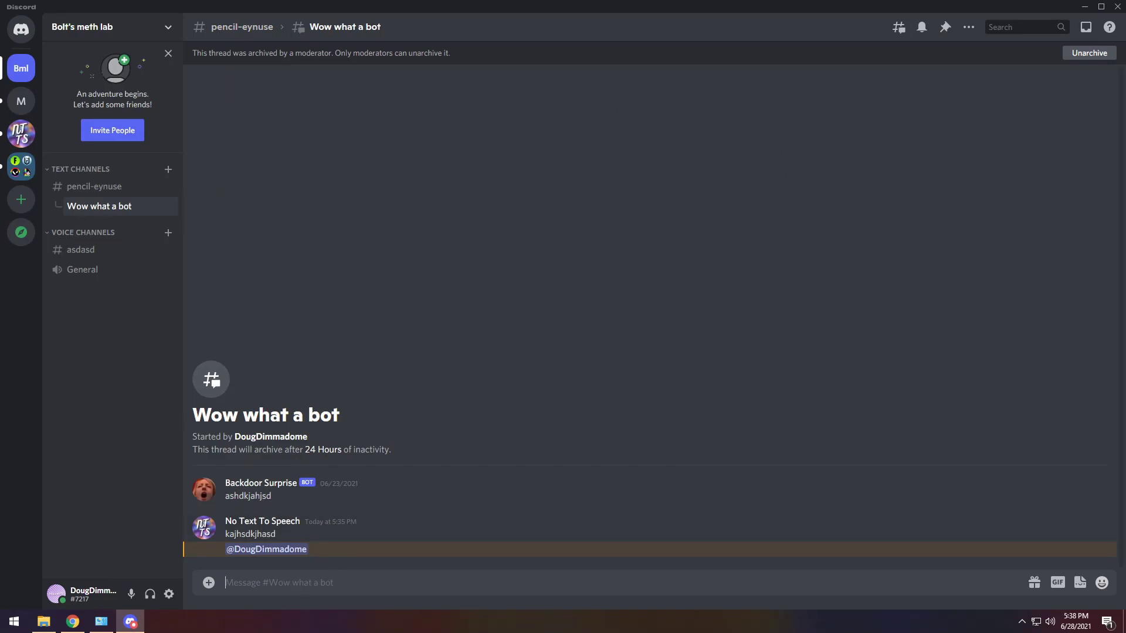
type("ashdkashj")
key("Return")
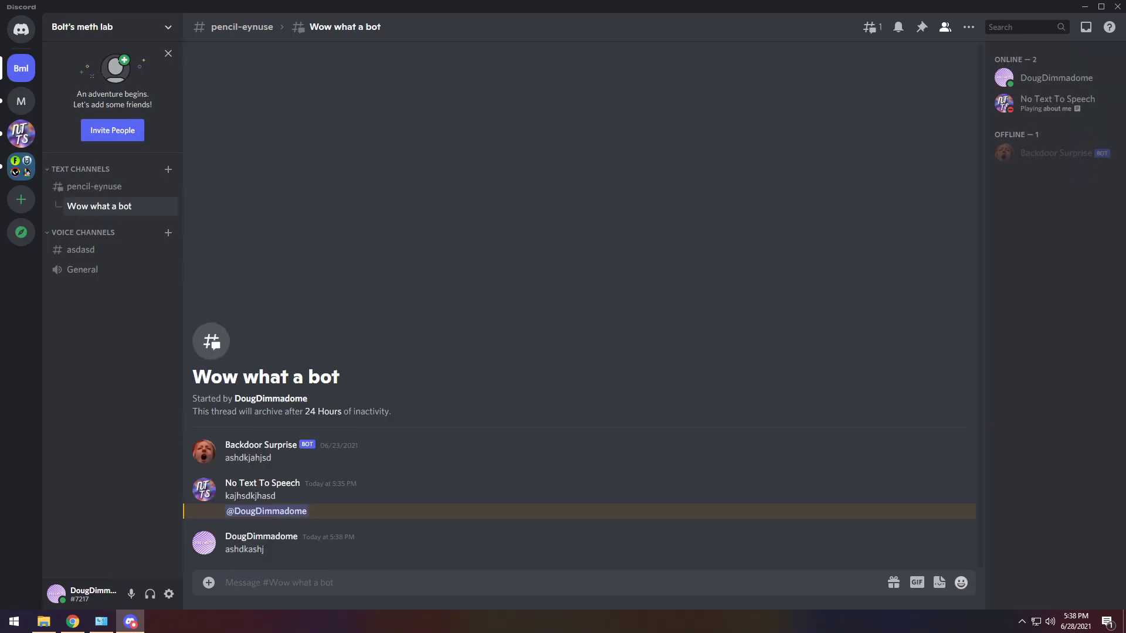